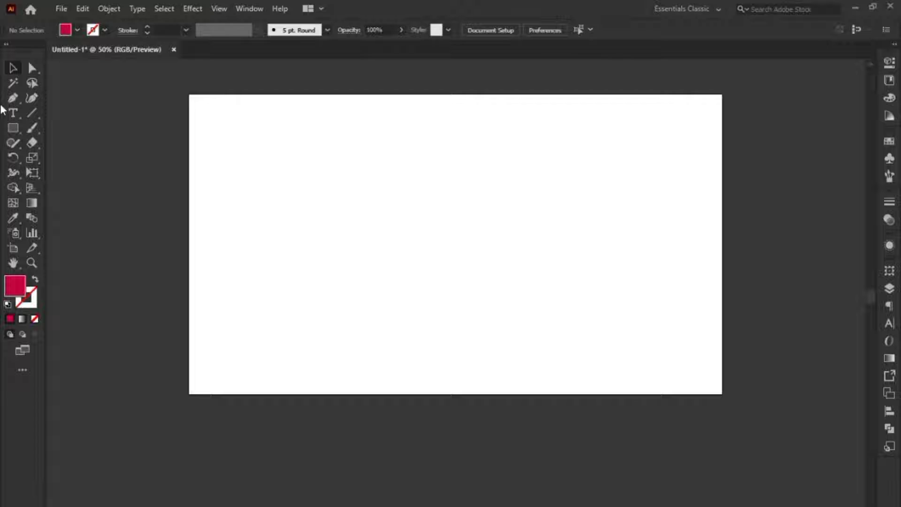
pyautogui.rightClick(14, 130)
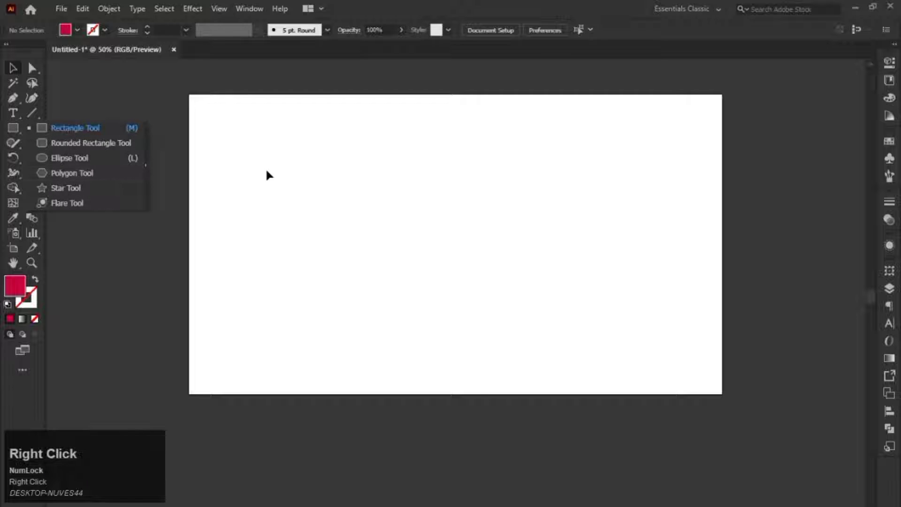
pyautogui.click(311, 178)
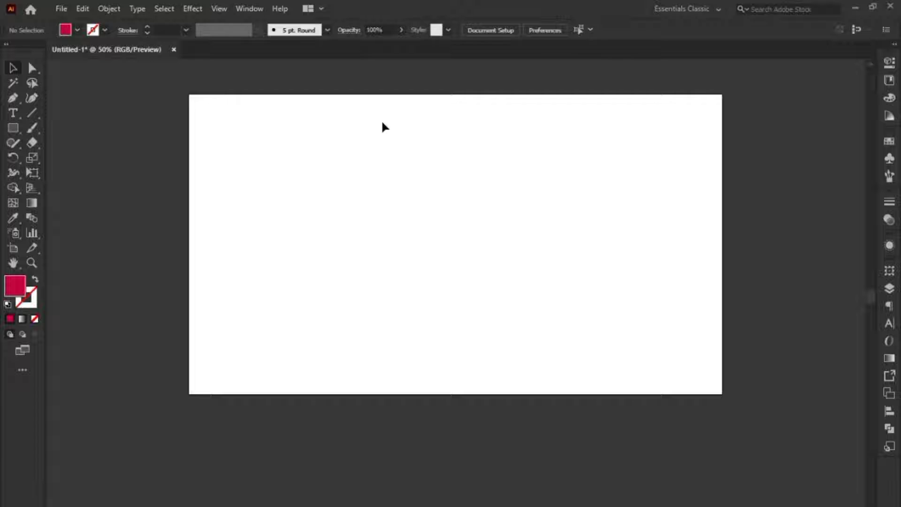
pyautogui.click(415, 198)
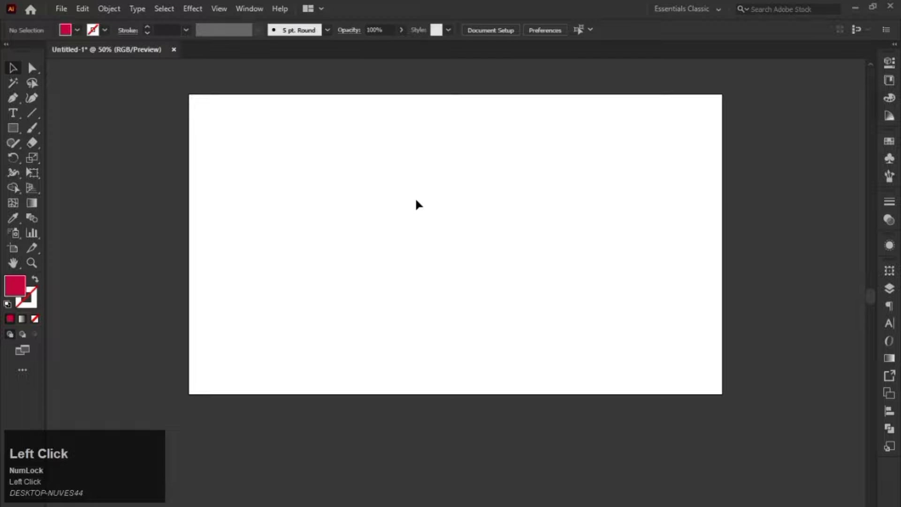
pyautogui.click(15, 188)
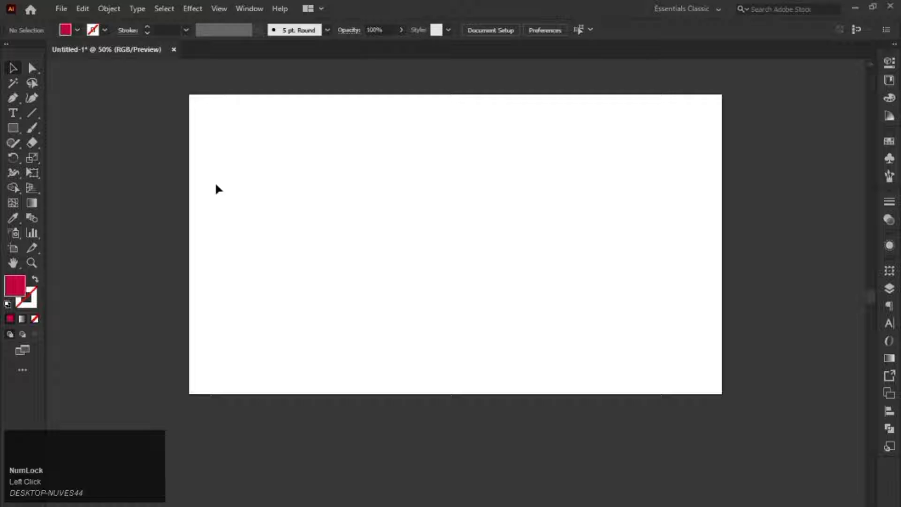
pyautogui.press('shift')
pyautogui.hotkey('shift', 'm')
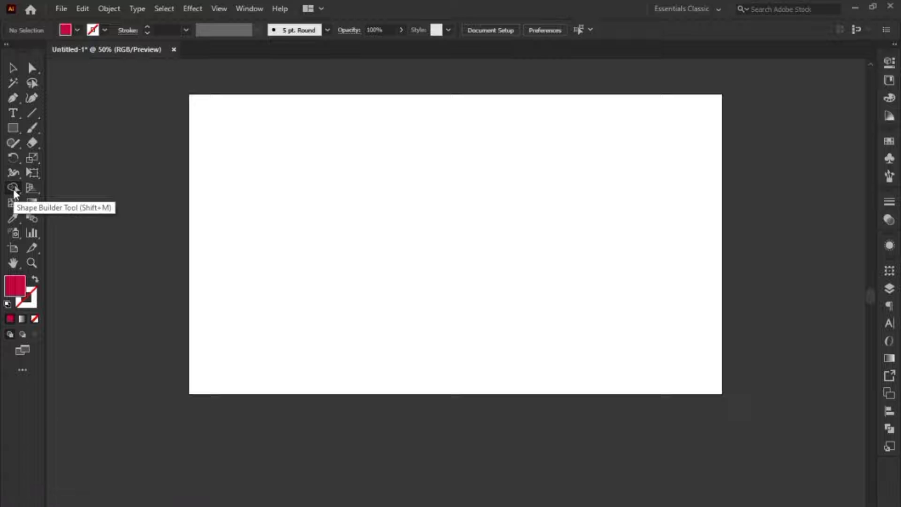
pyautogui.click(13, 68)
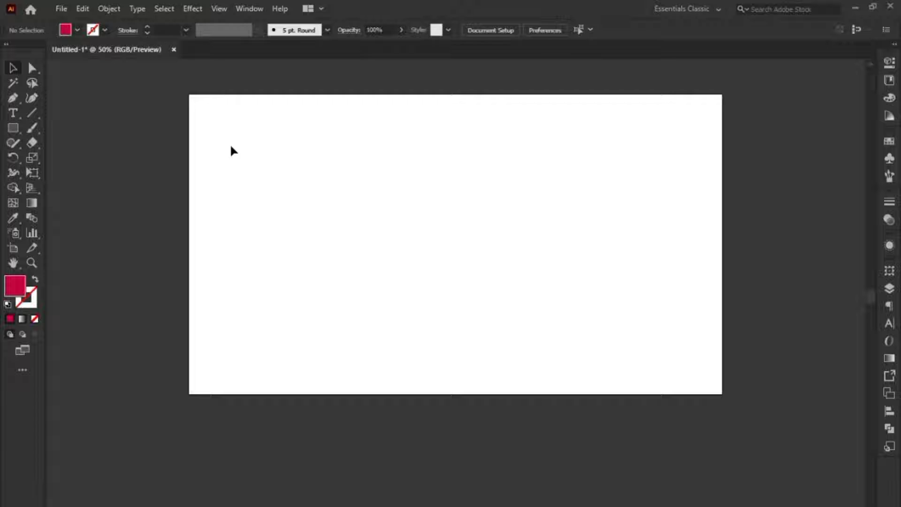
# Step: Draw a perfect circle near the middle of the artboard with the Ellipse tool
pyautogui.rightClick(13, 128)
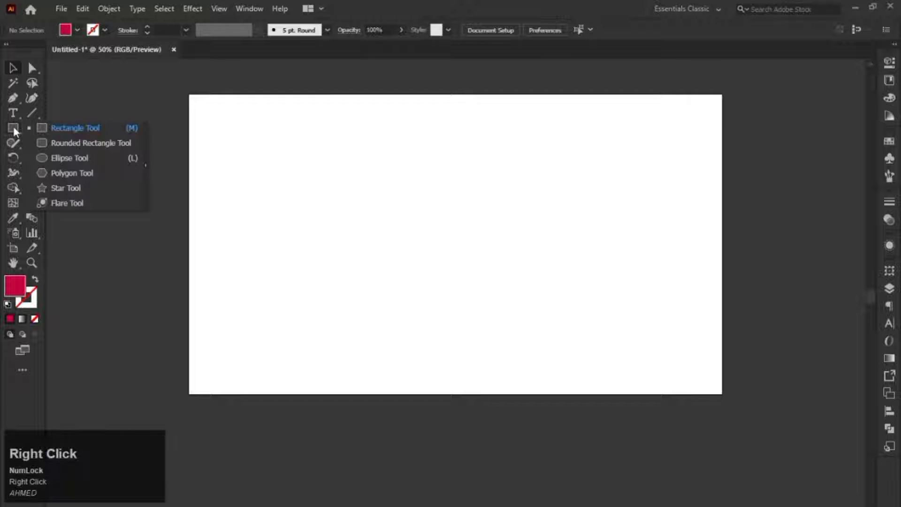
pyautogui.click(55, 158)
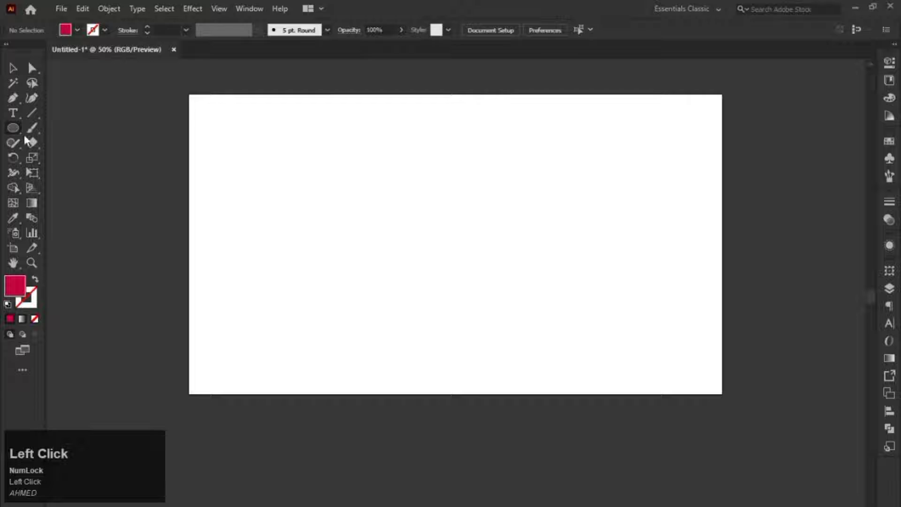
pyautogui.moveTo(397, 179); pyautogui.dragTo(540, 323)
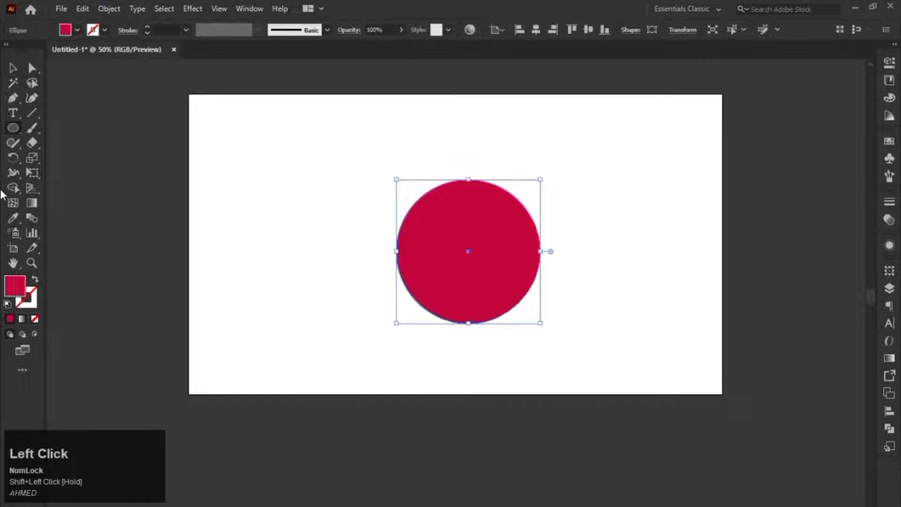
# Step: Give the circle no fill and a black 5 pt stroke
pyautogui.click(7, 303)
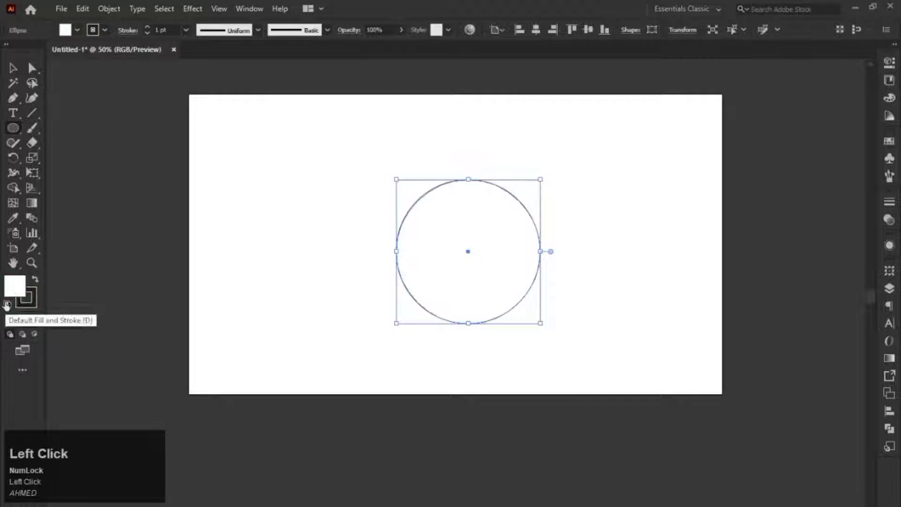
pyautogui.click(35, 319)
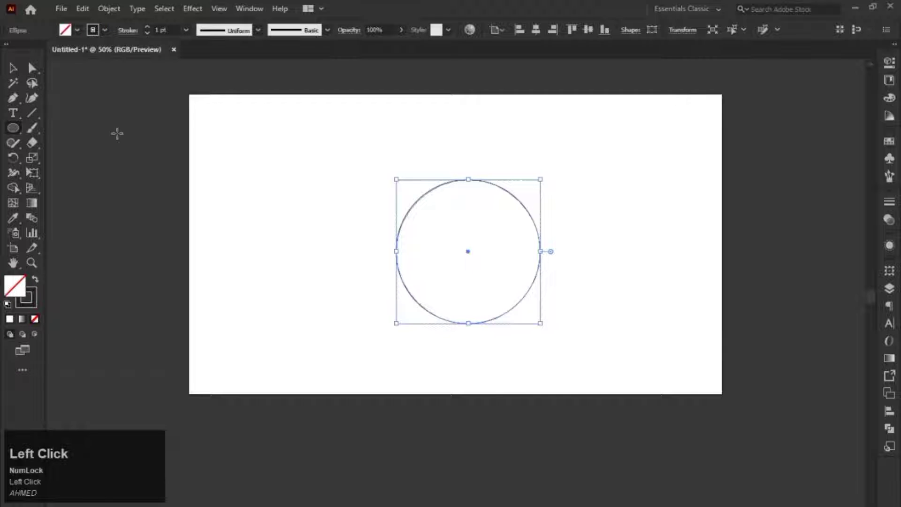
pyautogui.click(148, 27)
pyautogui.click(147, 27)
pyautogui.click(147, 27)
# Step: Center the circle horizontally and vertically on the artboard
pyautogui.press('v')
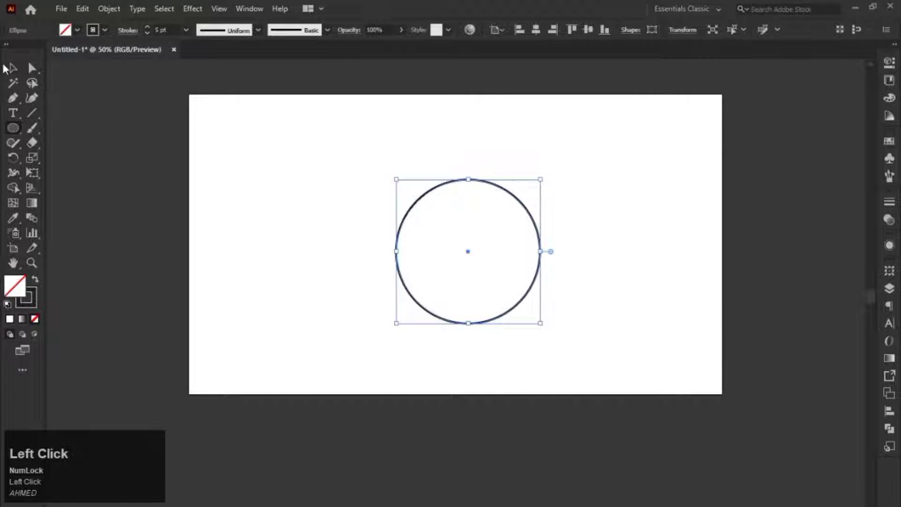
pyautogui.click(535, 29)
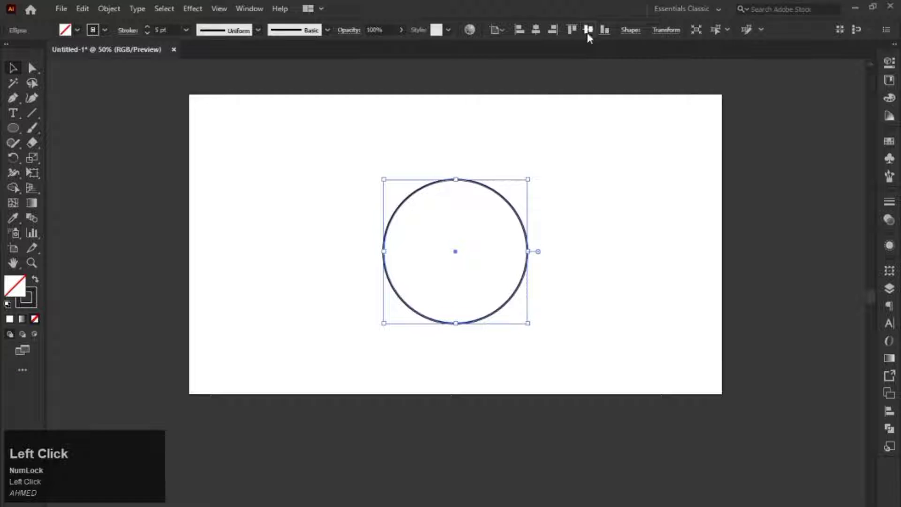
pyautogui.click(587, 31)
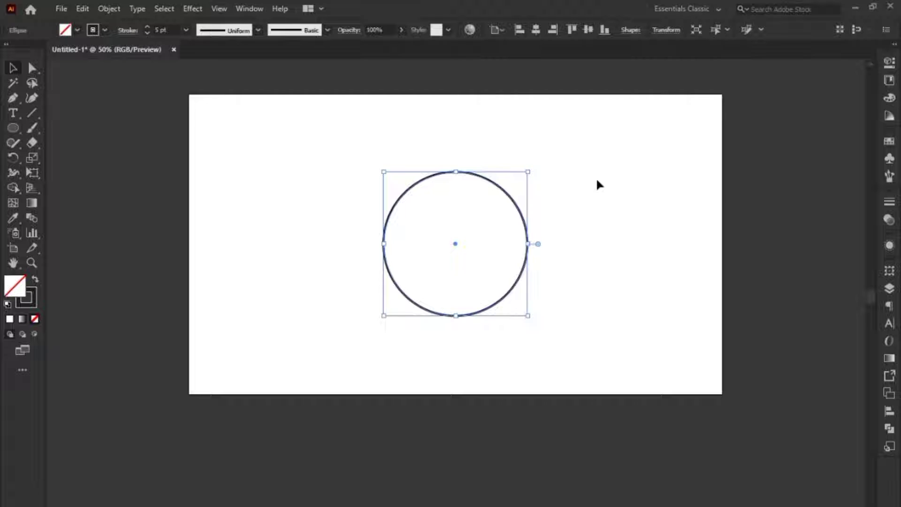
# Step: Copy the circle onto its left edge, shrink the copy to about half size, and duplicate the small circle onto the right edge
pyautogui.moveTo(454, 243); pyautogui.dragTo(388, 243)
pyautogui.moveTo(389, 172); pyautogui.dragTo(389, 205)
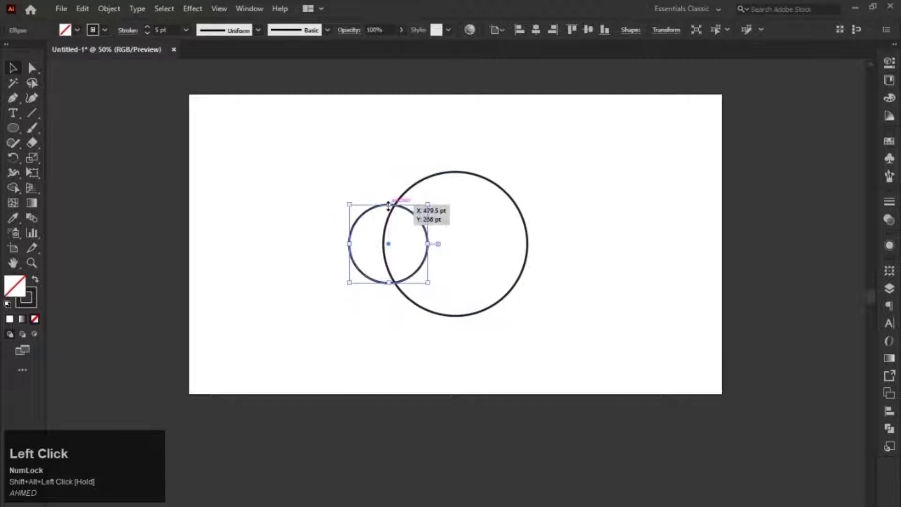
pyautogui.moveTo(388, 244); pyautogui.dragTo(520, 245)
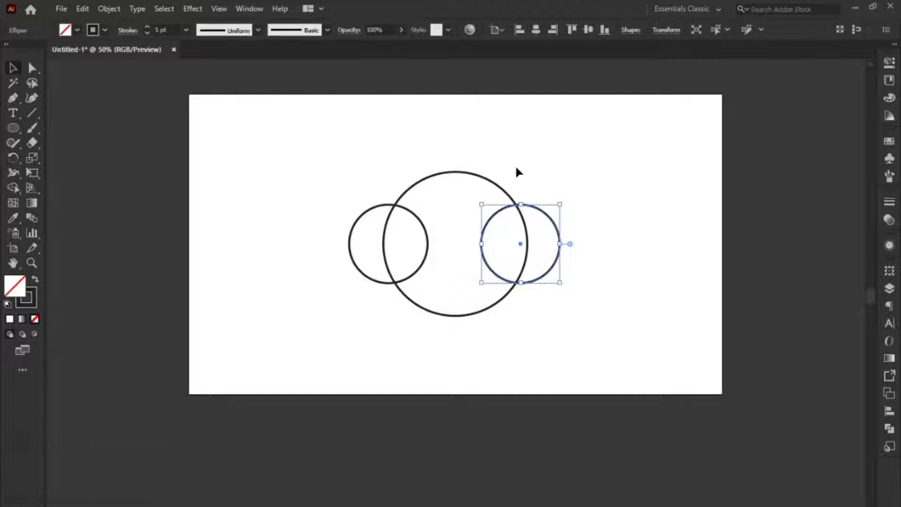
pyautogui.click(532, 140)
pyautogui.moveTo(532, 139); pyautogui.dragTo(464, 217)
pyautogui.click(539, 145)
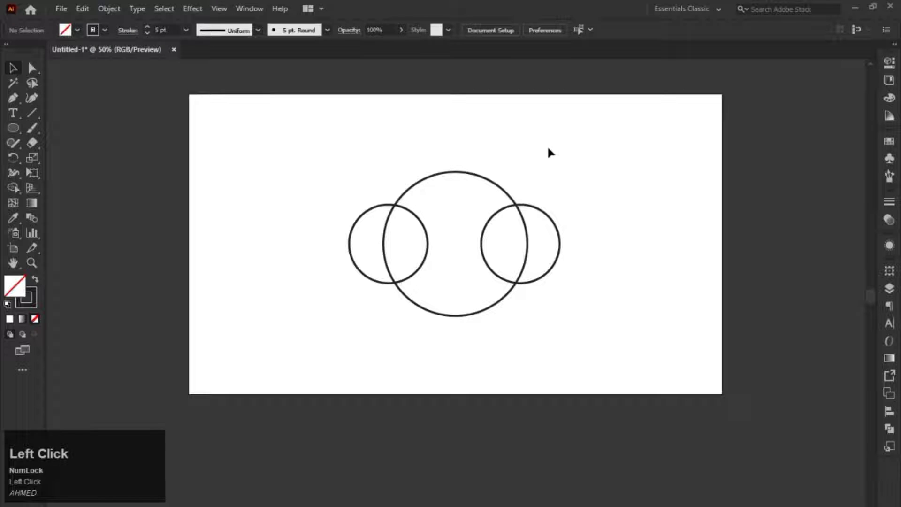
# Step: Merge the large circle and both small circles into one cloud-like outline with the Shape Builder tool
pyautogui.moveTo(547, 147); pyautogui.dragTo(382, 287)
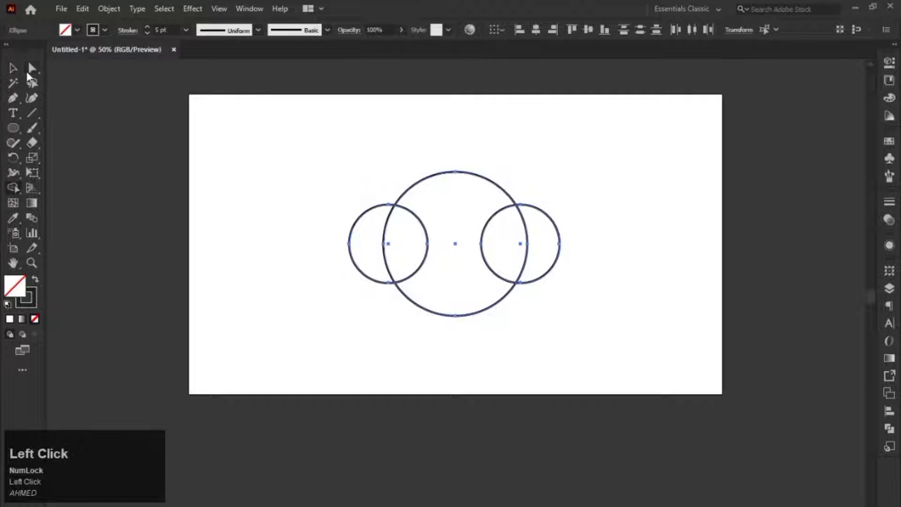
pyautogui.click(7, 188)
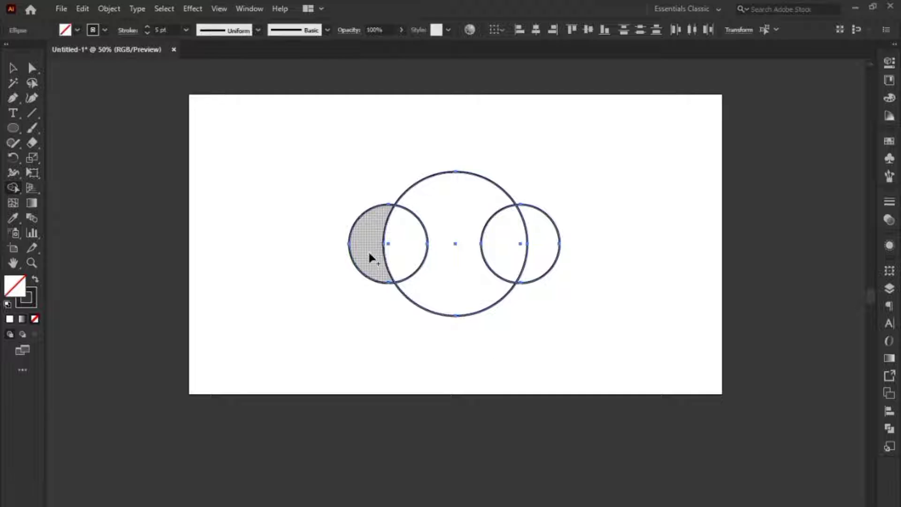
pyautogui.moveTo(364, 248); pyautogui.dragTo(536, 249)
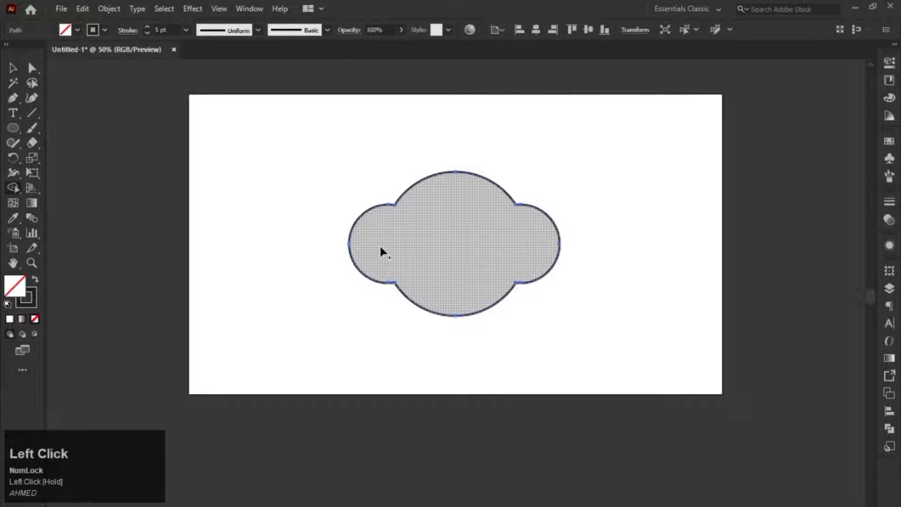
pyautogui.moveTo(379, 244); pyautogui.dragTo(546, 246)
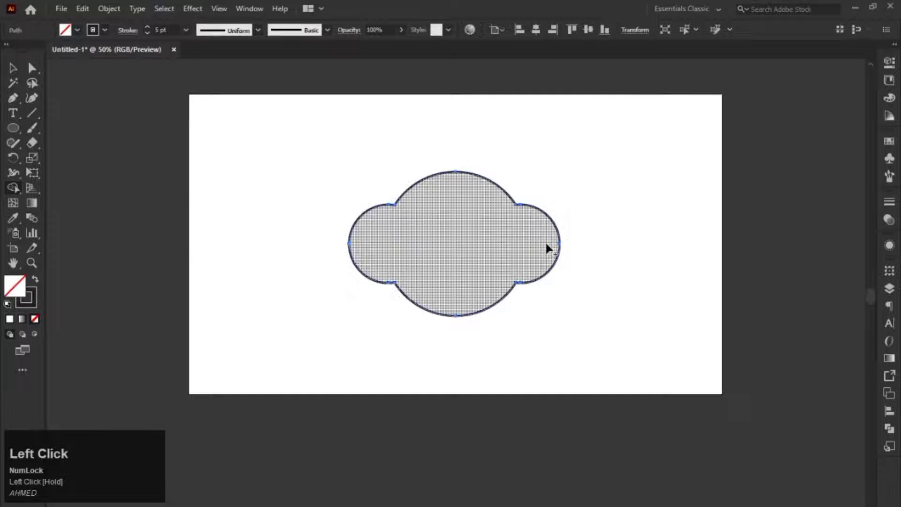
pyautogui.click(13, 67)
pyautogui.click(454, 171)
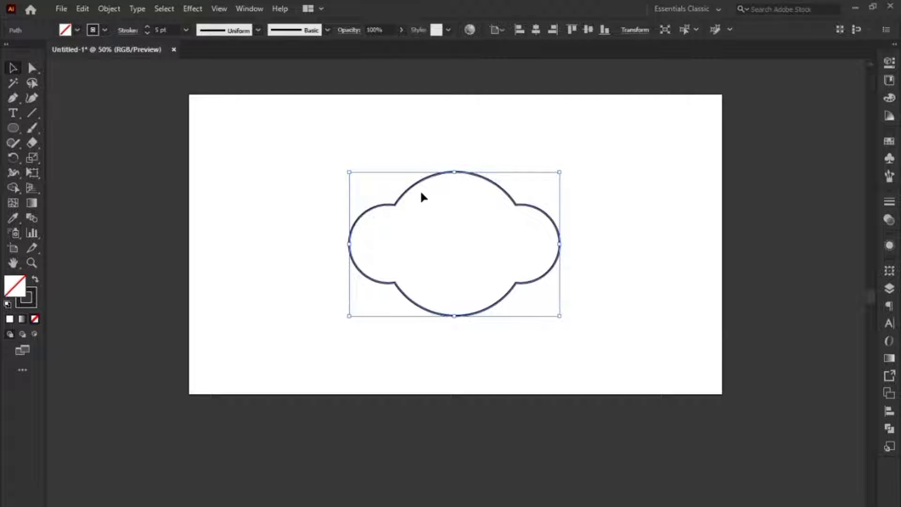
pyautogui.click(413, 145)
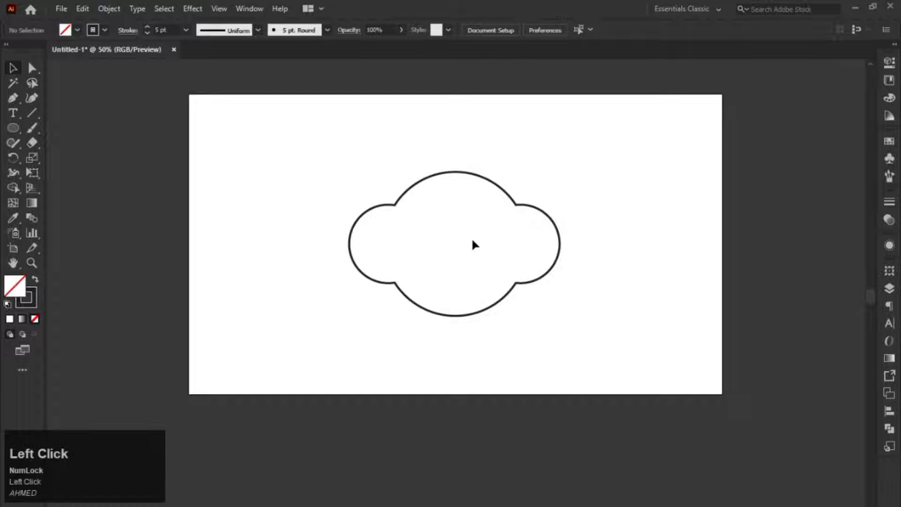
# Step: Fill the merged shape with crimson and no stroke, and place it scaled down in the artboard's upper-left corner
pyautogui.click(469, 227)
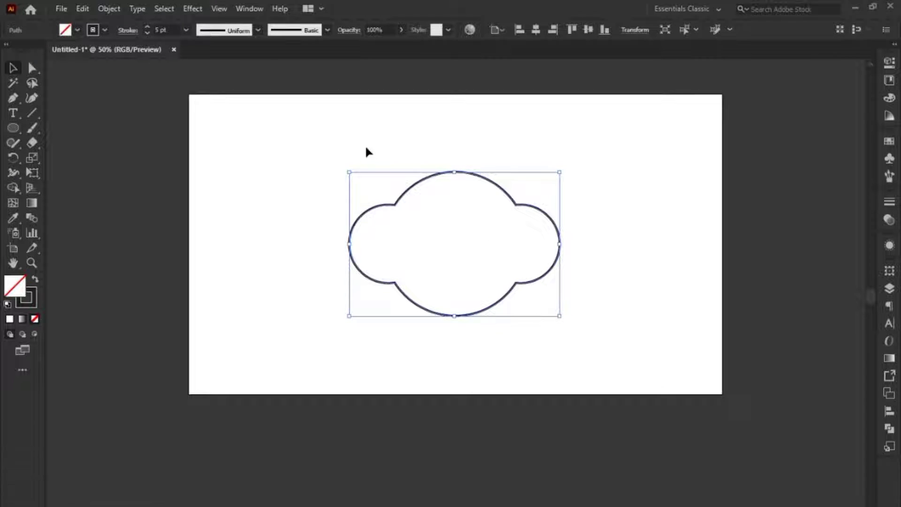
pyautogui.moveTo(366, 148); pyautogui.dragTo(438, 237)
pyautogui.click(35, 279)
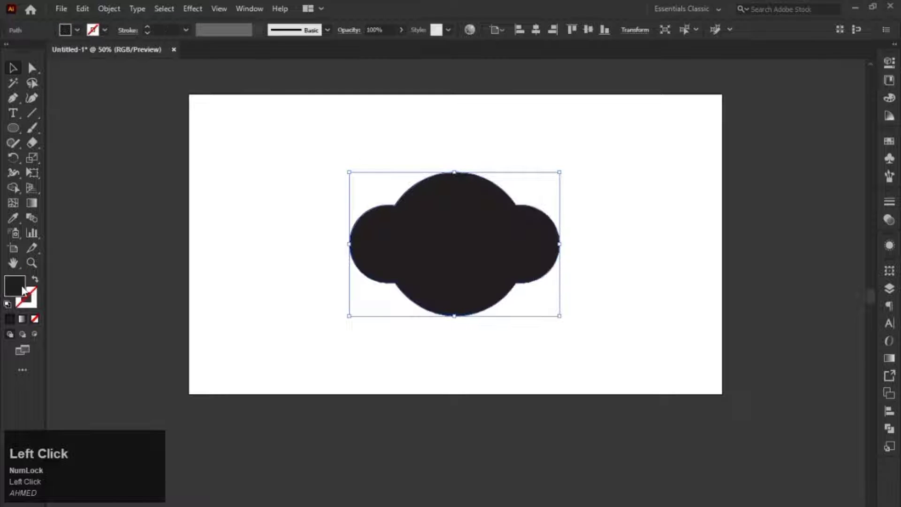
pyautogui.doubleClick(23, 290)
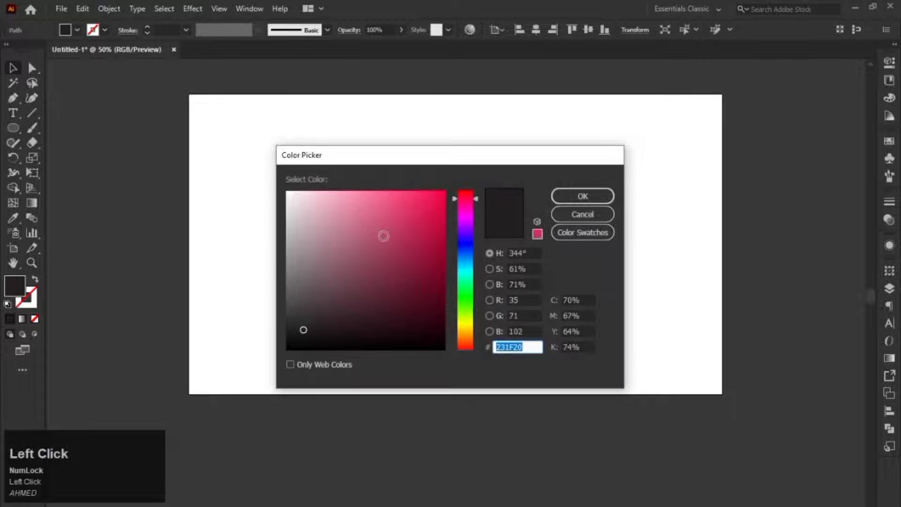
pyautogui.moveTo(384, 236); pyautogui.dragTo(422, 230)
pyautogui.click(583, 195)
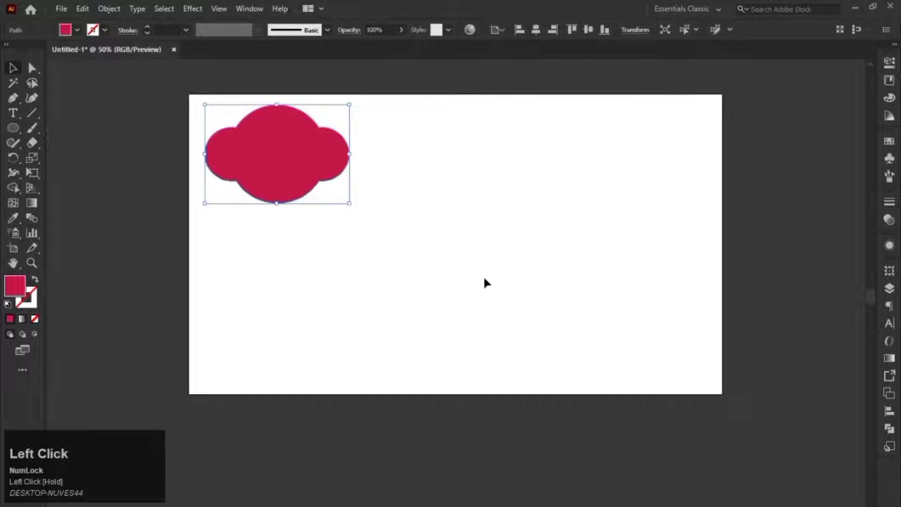
pyautogui.click(492, 278)
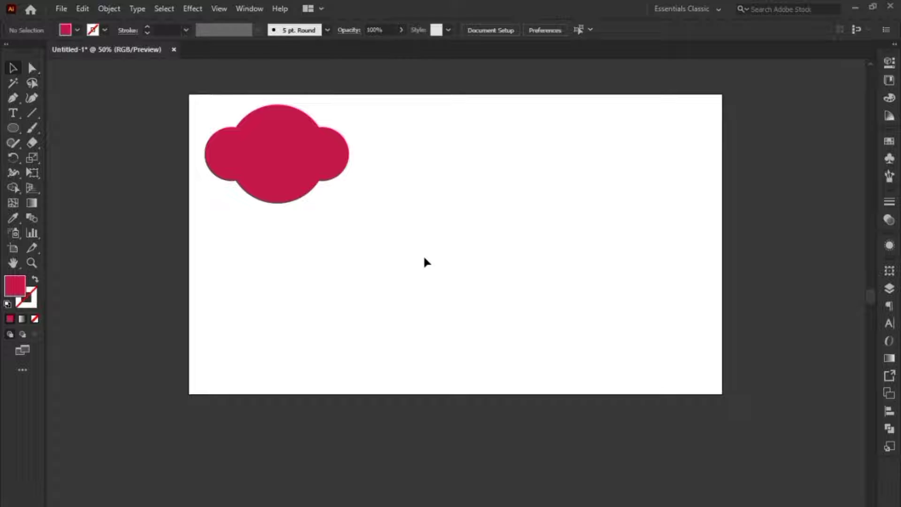
# Step: Draw another perfect circle on the right half of the artboard with the Ellipse tool
pyautogui.click(12, 128)
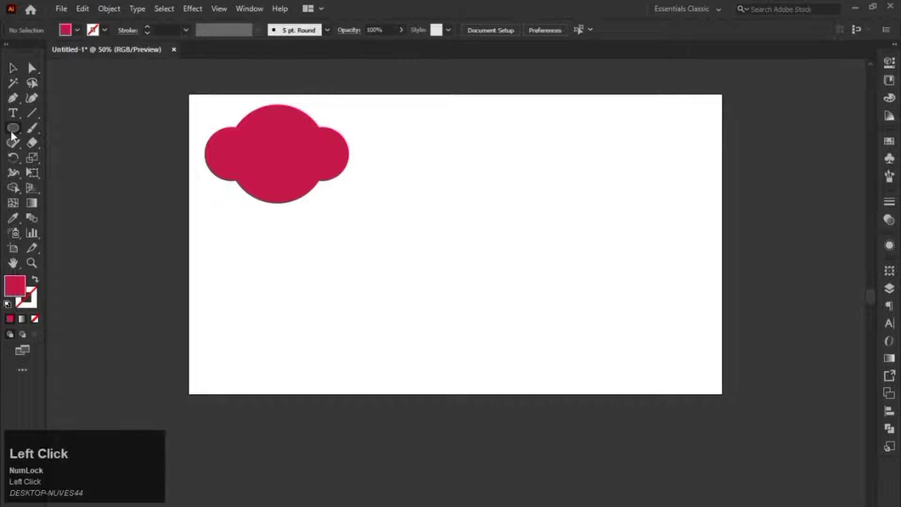
pyautogui.moveTo(446, 177); pyautogui.dragTo(569, 325)
pyautogui.click(13, 68)
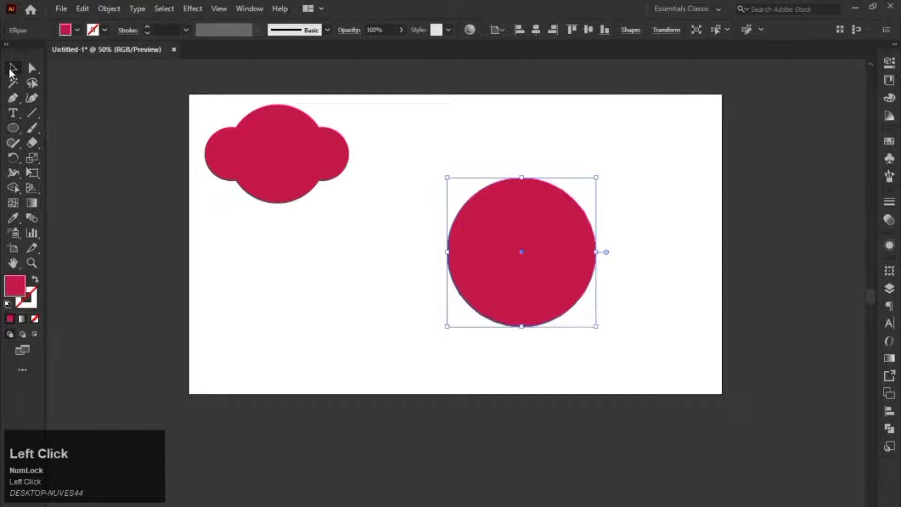
# Step: Set the new circle on the right half to no fill with a black 5 pt stroke
pyautogui.click(7, 304)
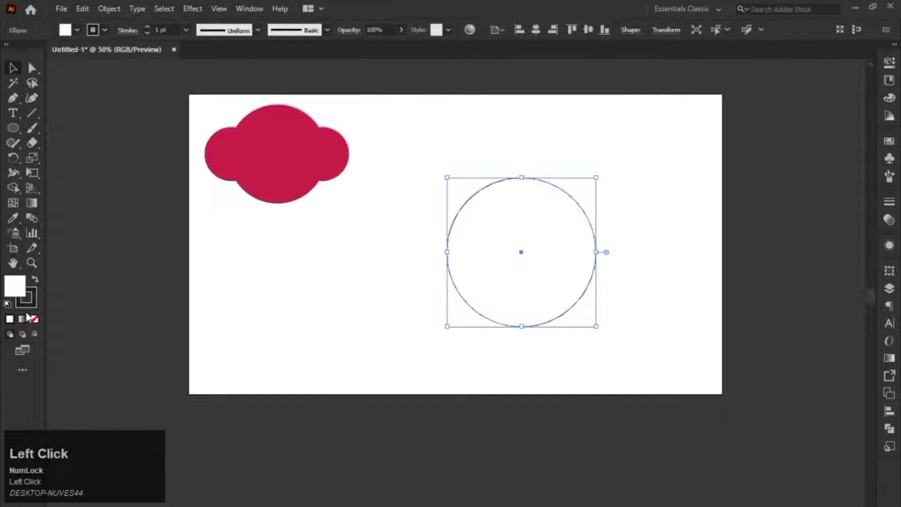
pyautogui.click(35, 318)
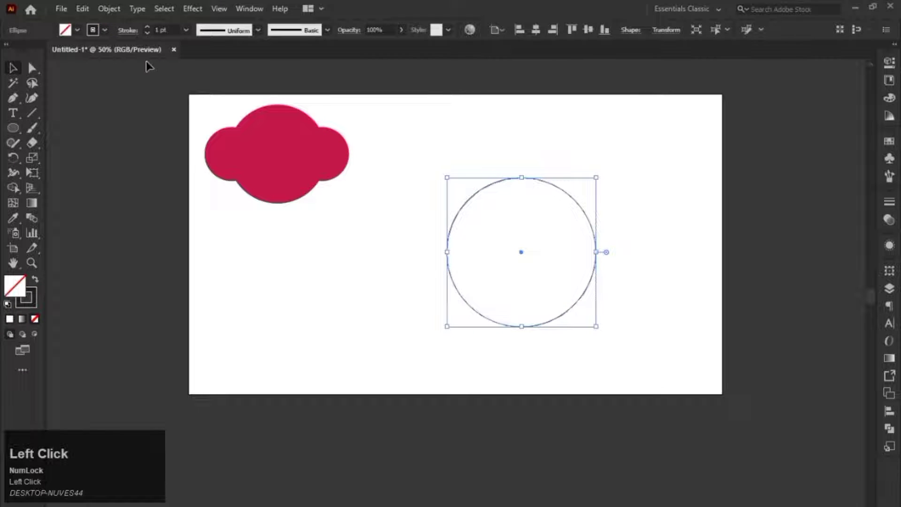
pyautogui.click(148, 27)
pyautogui.click(147, 28)
pyautogui.click(147, 28)
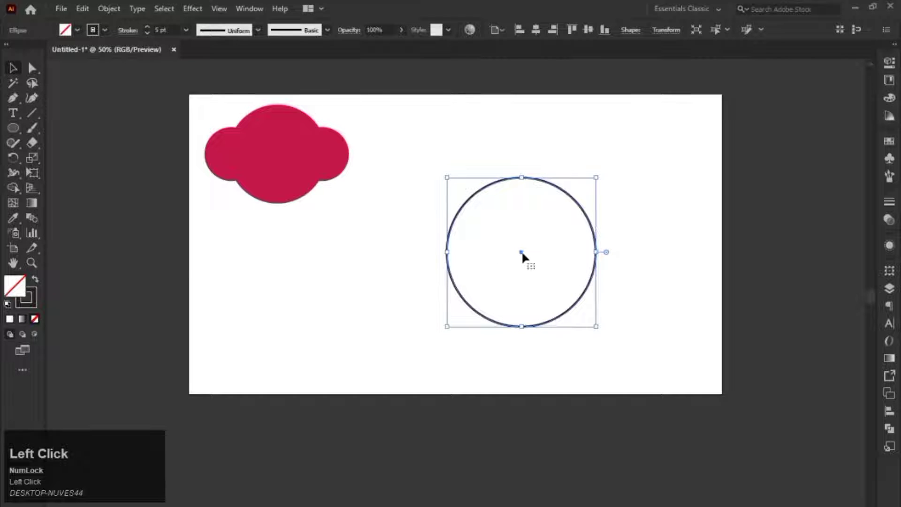
# Step: Overlap the circle with a copy offset up and to the right, and remove the copy's area with Shape Builder to leave a crescent
pyautogui.moveTo(522, 252); pyautogui.dragTo(542, 229)
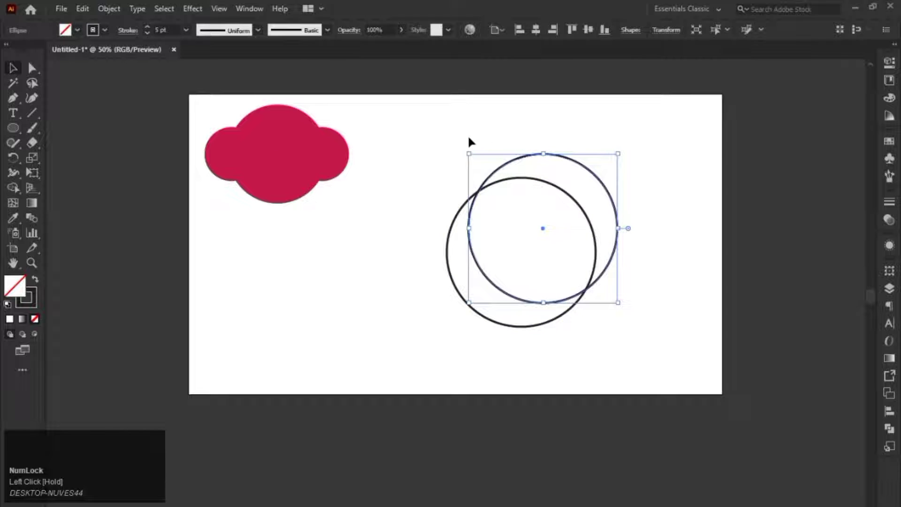
pyautogui.moveTo(462, 138); pyautogui.dragTo(552, 255)
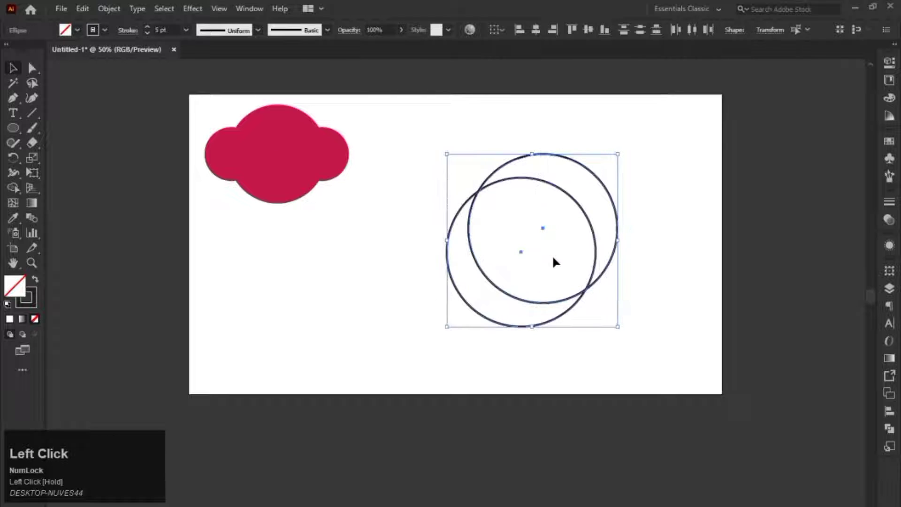
pyautogui.click(13, 188)
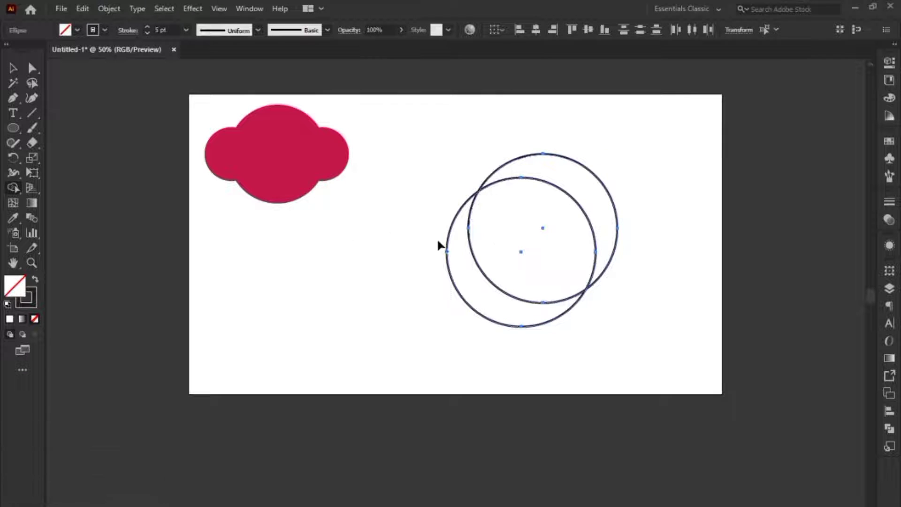
pyautogui.press('alt')
pyautogui.press('alt')
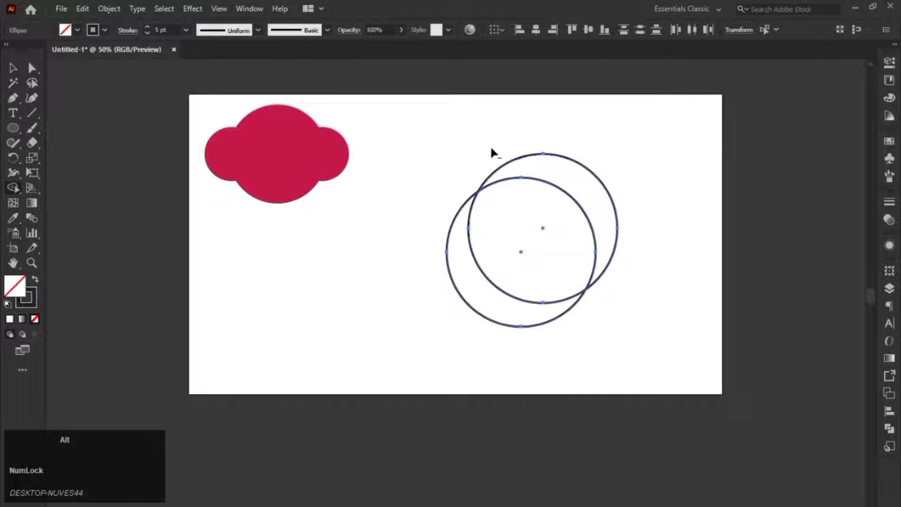
pyautogui.keyDown('alt'); pyautogui.click(611, 142); pyautogui.keyUp('alt')
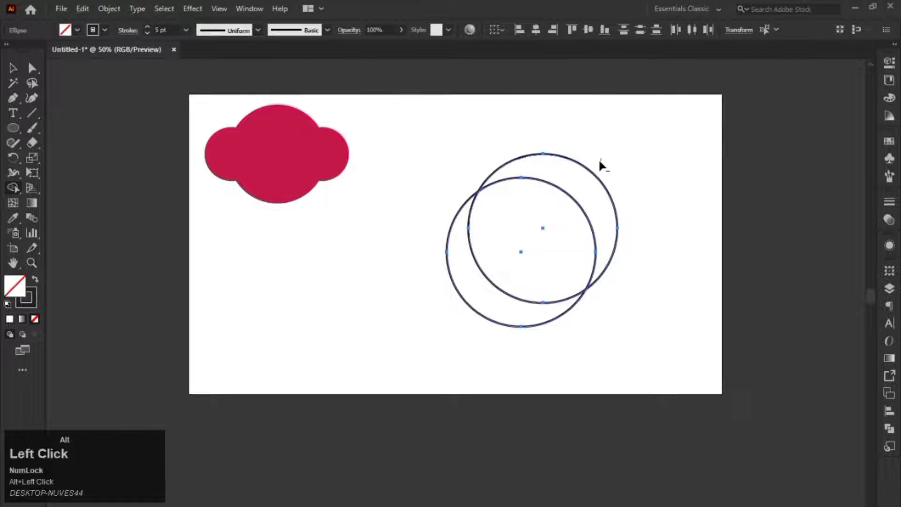
pyautogui.moveTo(597, 158); pyautogui.dragTo(554, 213)
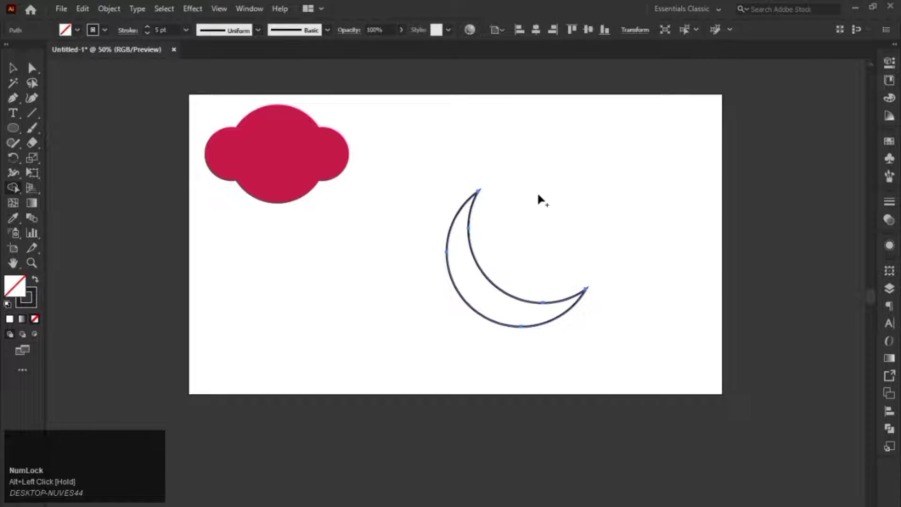
# Step: Give the crescent a bright blue fill and no stroke
pyautogui.click(12, 69)
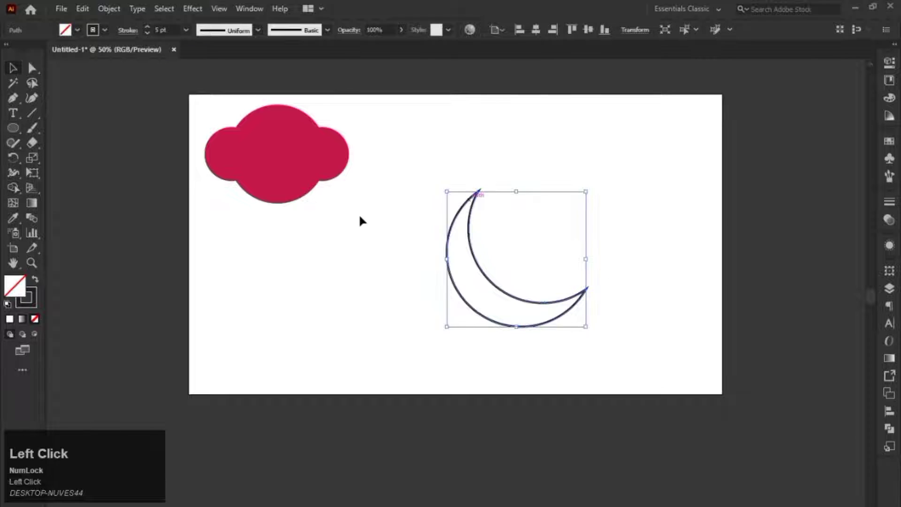
pyautogui.click(35, 279)
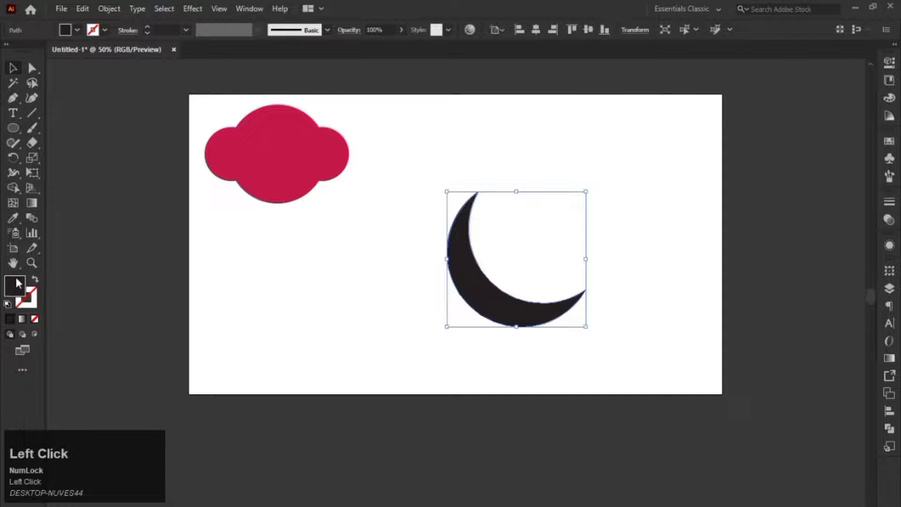
pyautogui.doubleClick(15, 285)
pyautogui.click(393, 256)
pyautogui.click(469, 265)
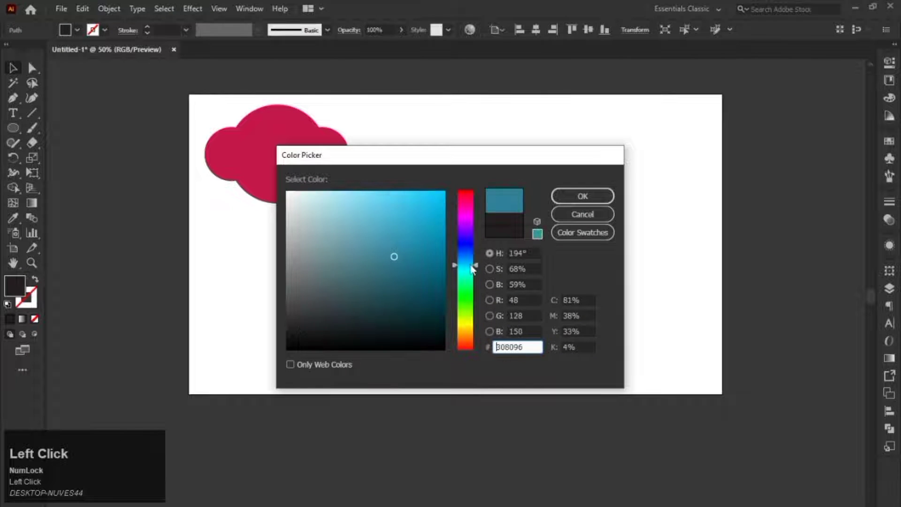
pyautogui.click(471, 253)
pyautogui.click(469, 247)
pyautogui.click(427, 206)
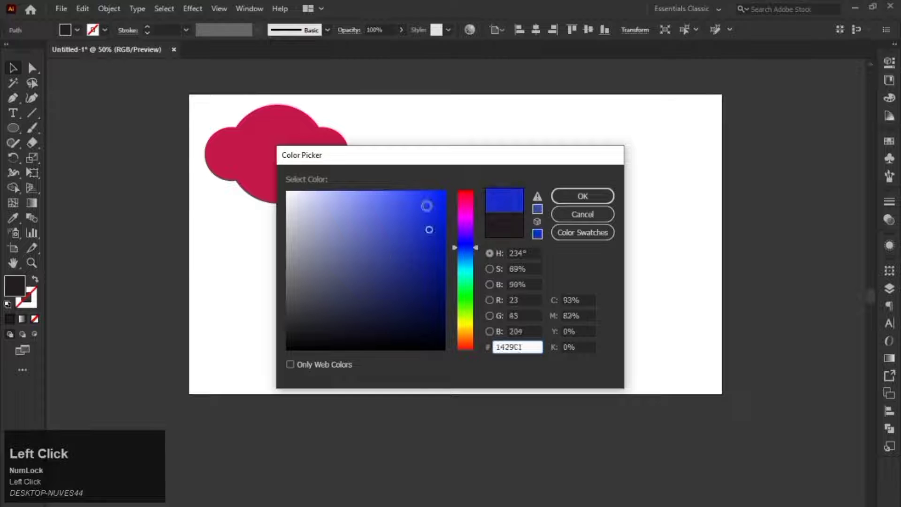
pyautogui.click(420, 196)
pyautogui.click(582, 196)
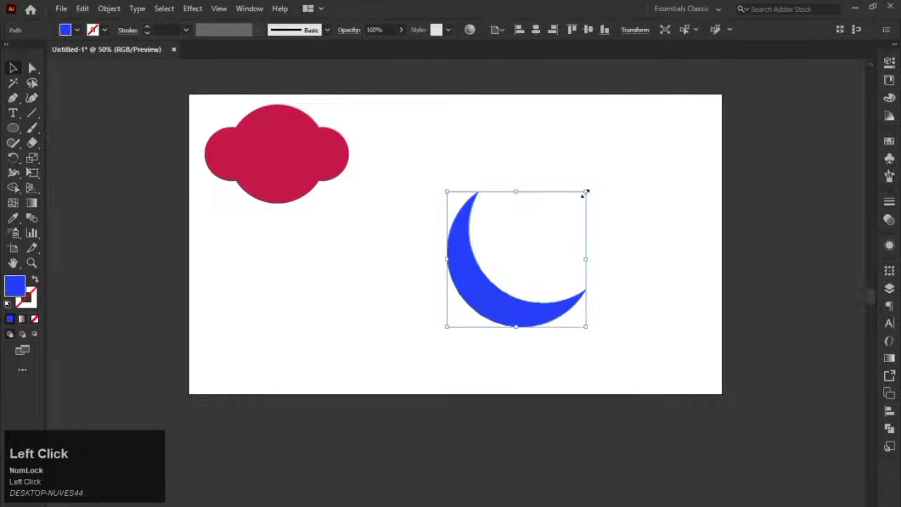
# Step: Scale the blue crescent down and place it below the crimson cloud shape
pyautogui.moveTo(584, 193); pyautogui.dragTo(543, 236)
pyautogui.moveTo(483, 311); pyautogui.dragTo(247, 310)
pyautogui.click(464, 281)
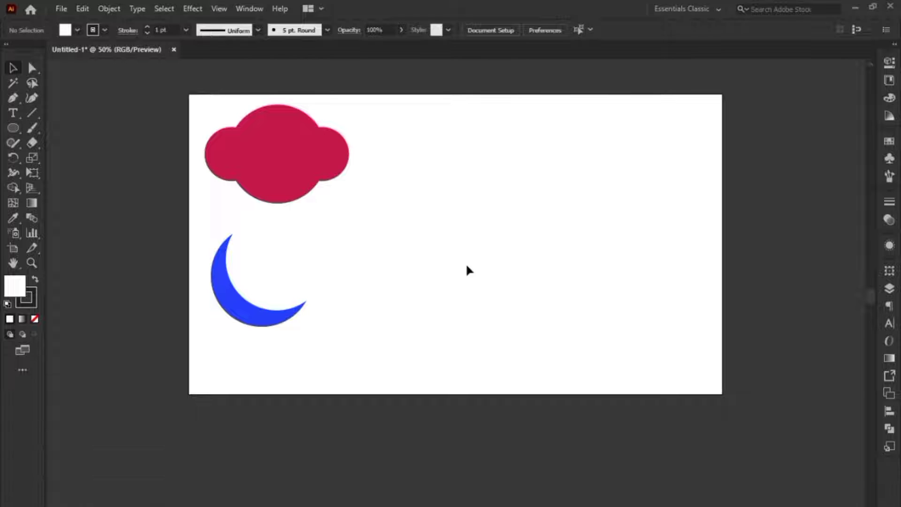
# Step: Draw a new circle near the artboard's center and duplicate it horizontally to the right so the two circles overlap
pyautogui.click(13, 127)
pyautogui.moveTo(421, 181); pyautogui.dragTo(549, 308)
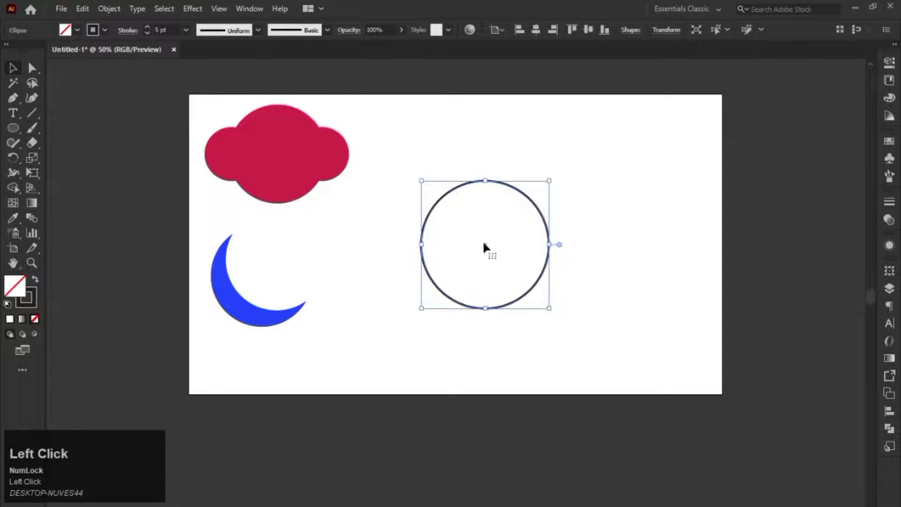
pyautogui.moveTo(484, 244); pyautogui.dragTo(561, 245)
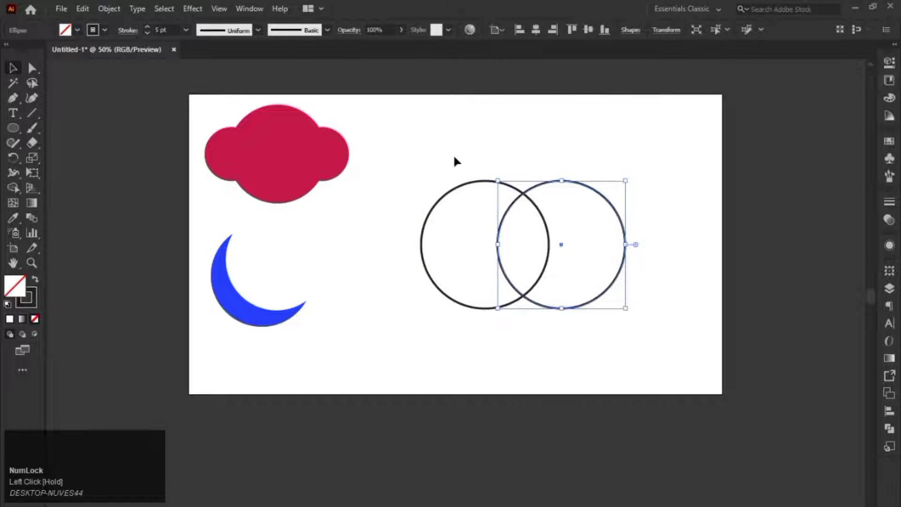
# Step: Split the two overlapping circles into three separate regions with the Shape Builder tool
pyautogui.moveTo(455, 156); pyautogui.dragTo(521, 198)
pyautogui.click(29, 190)
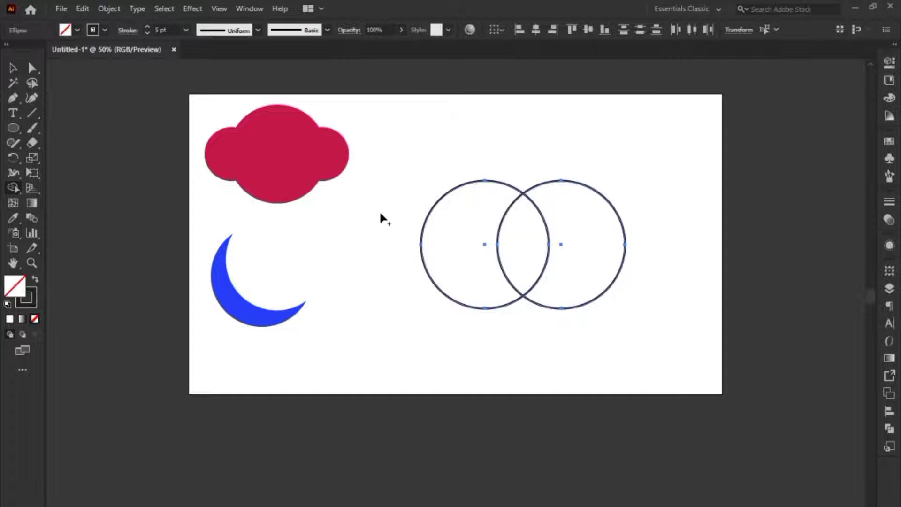
pyautogui.click(529, 238)
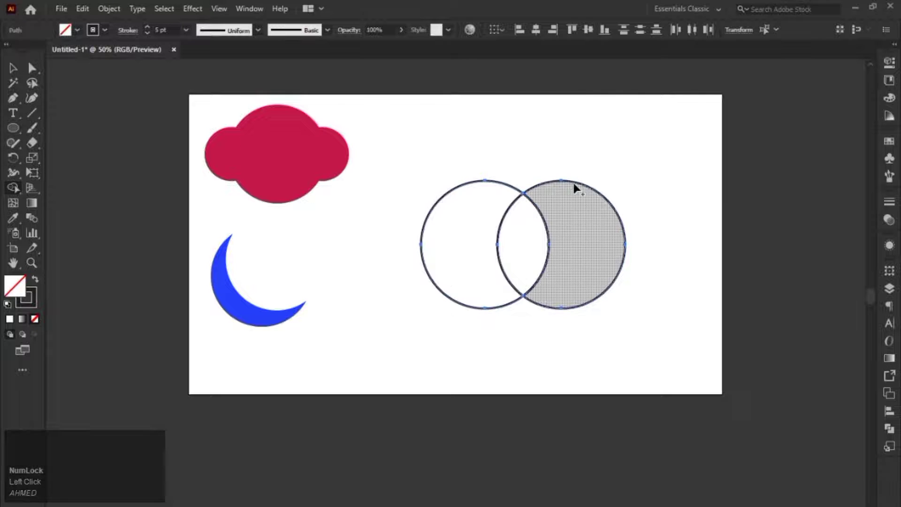
pyautogui.click(574, 212)
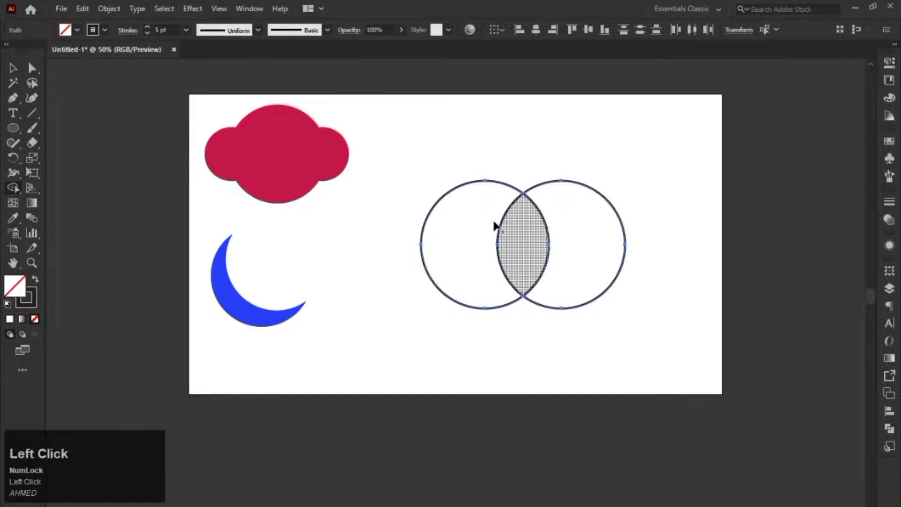
pyautogui.click(463, 227)
pyautogui.click(13, 68)
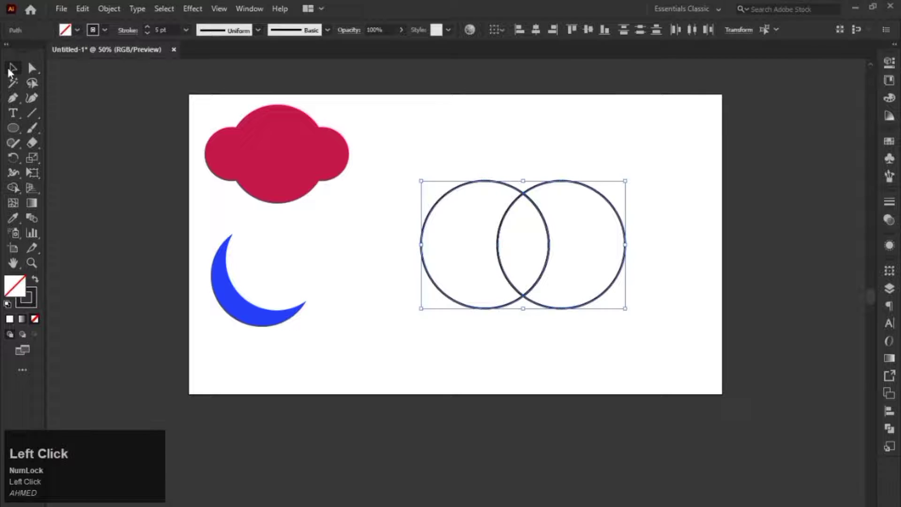
# Step: Move the two outer crescent pieces away to either side of the central lens shape
pyautogui.click(546, 192)
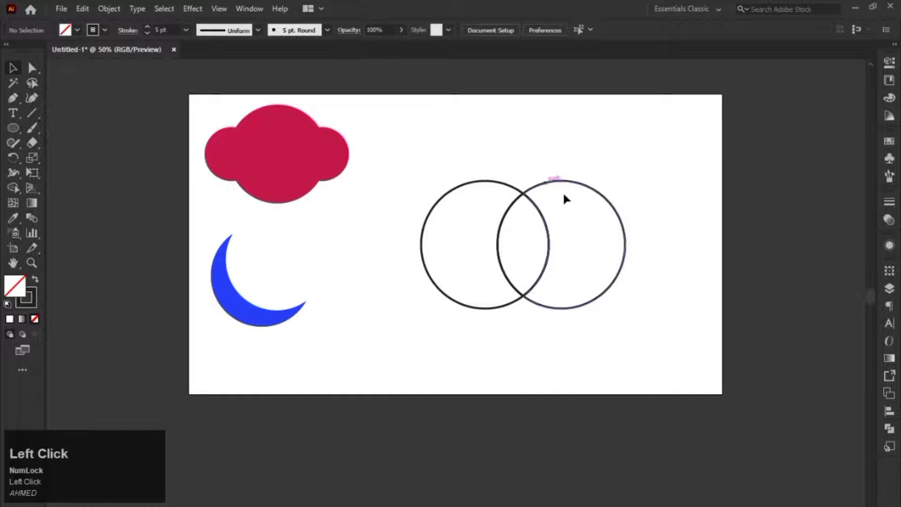
pyautogui.moveTo(587, 184); pyautogui.dragTo(617, 177)
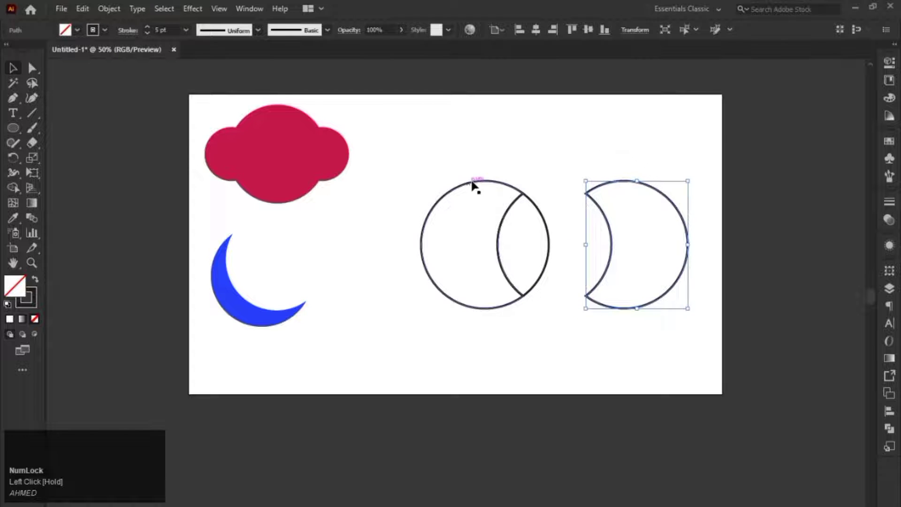
pyautogui.moveTo(475, 185); pyautogui.dragTo(429, 185)
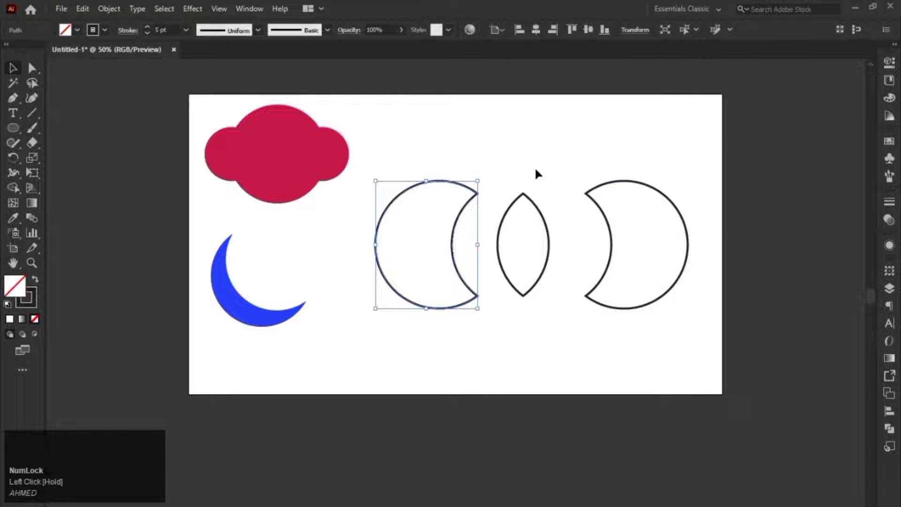
pyautogui.moveTo(509, 166); pyautogui.dragTo(543, 212)
# Step: Delete the left and right crescent pieces, keeping only the central lens shape
pyautogui.click(462, 184)
pyautogui.press('Delete')
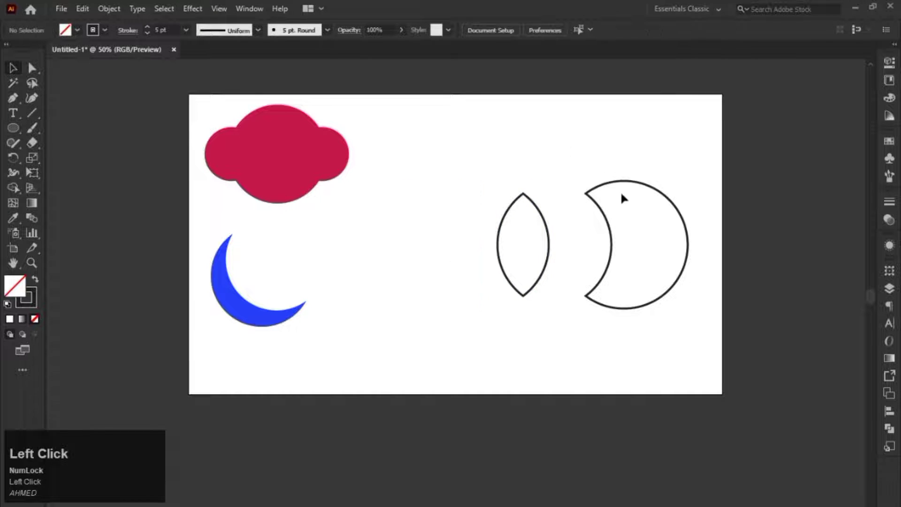
pyautogui.moveTo(598, 147); pyautogui.dragTo(635, 220)
pyautogui.press('Delete')
# Step: Give the lens shape a green fill and no stroke
pyautogui.click(545, 215)
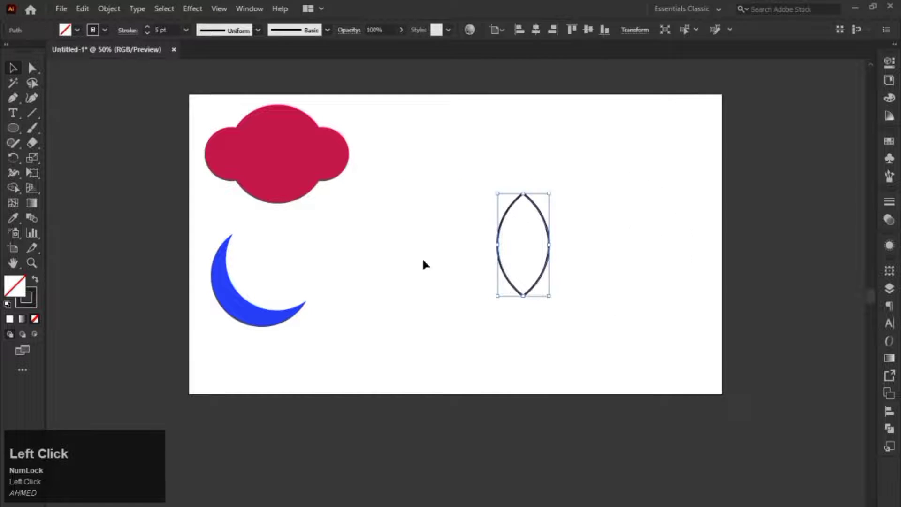
pyautogui.click(33, 280)
pyautogui.doubleClick(14, 286)
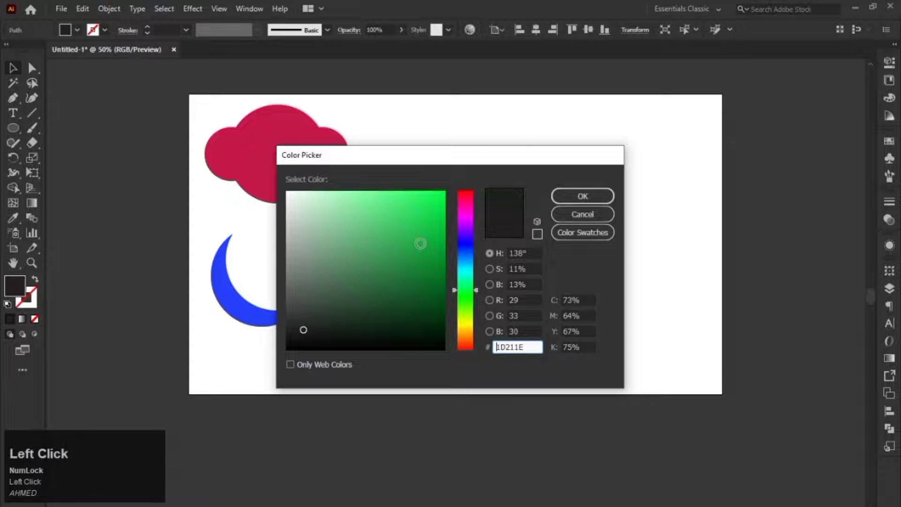
pyautogui.click(429, 258)
pyautogui.click(432, 238)
pyautogui.click(583, 195)
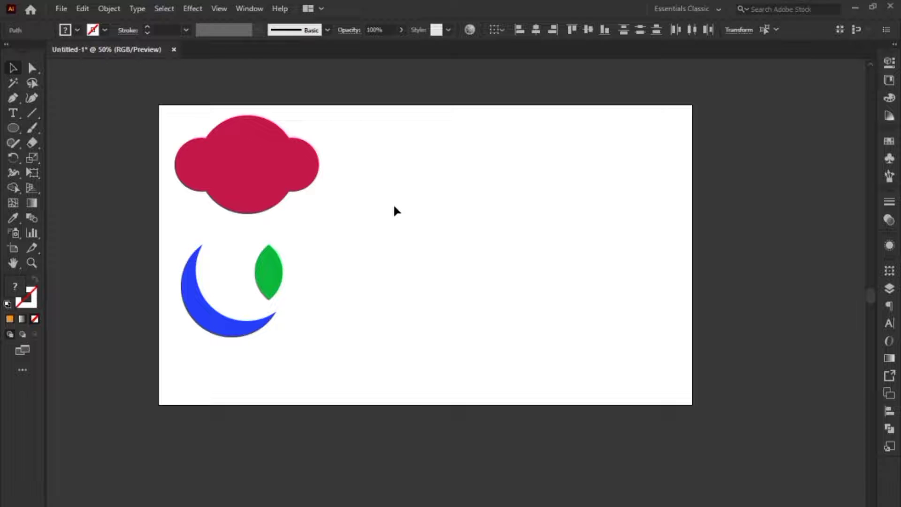
# Step: Clear all shapes from the artboard and draw a large hexagon near its center with the Polygon tool
pyautogui.moveTo(422, 134); pyautogui.dragTo(221, 390)
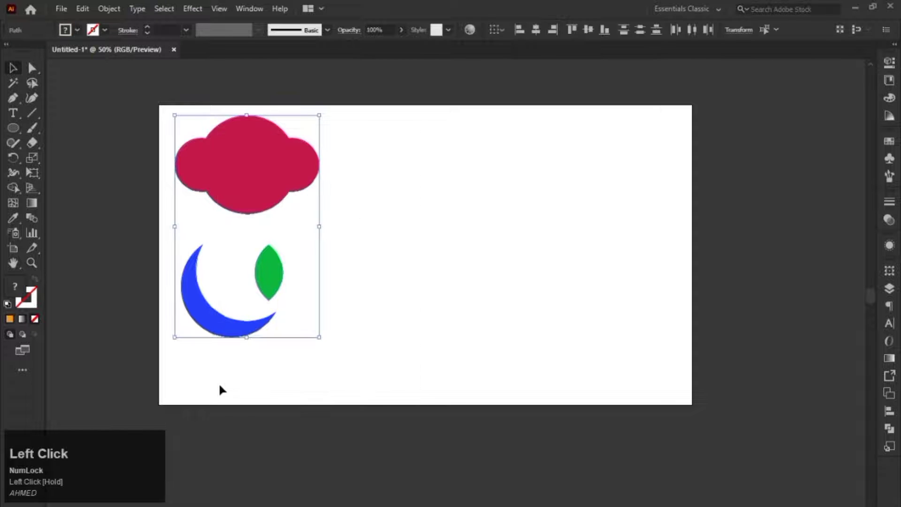
pyautogui.press('Delete')
pyautogui.rightClick(13, 128)
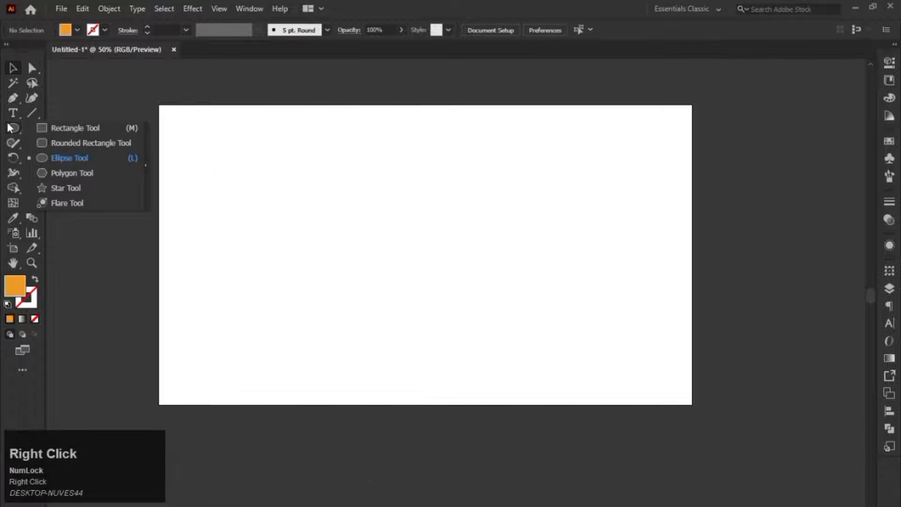
pyautogui.click(69, 173)
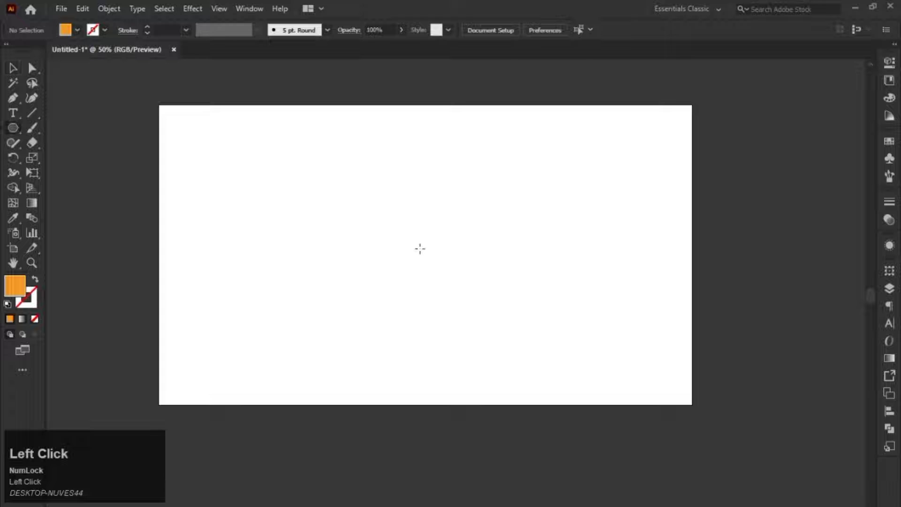
pyautogui.moveTo(418, 246); pyautogui.dragTo(472, 346)
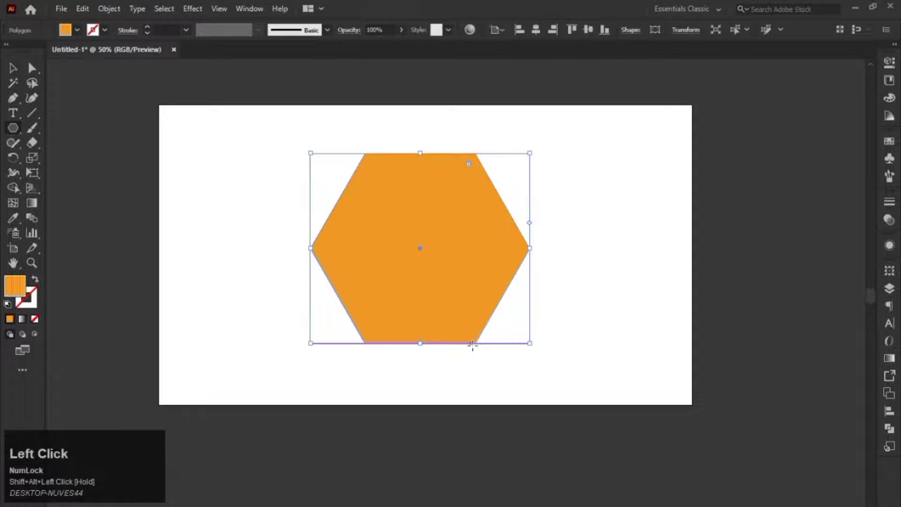
# Step: Set the hexagon to no fill with a black 5 pt stroke
pyautogui.click(13, 68)
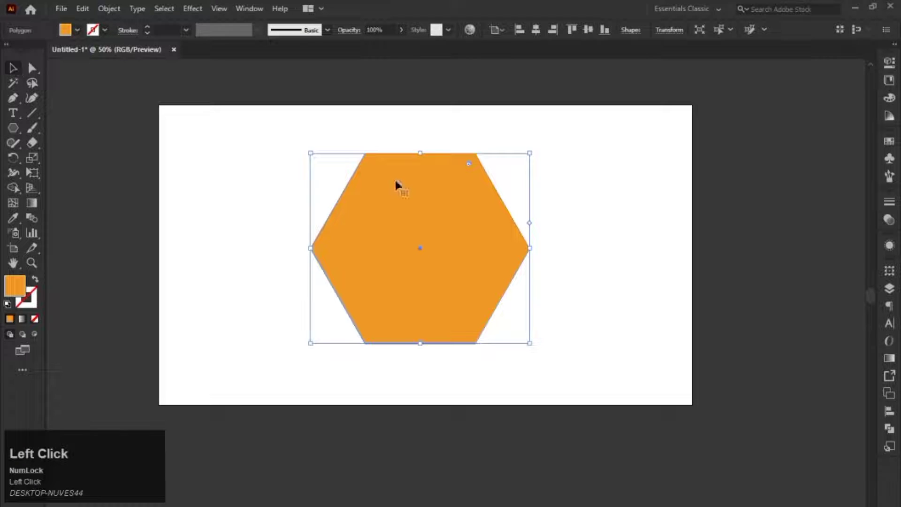
pyautogui.click(7, 304)
pyautogui.click(36, 321)
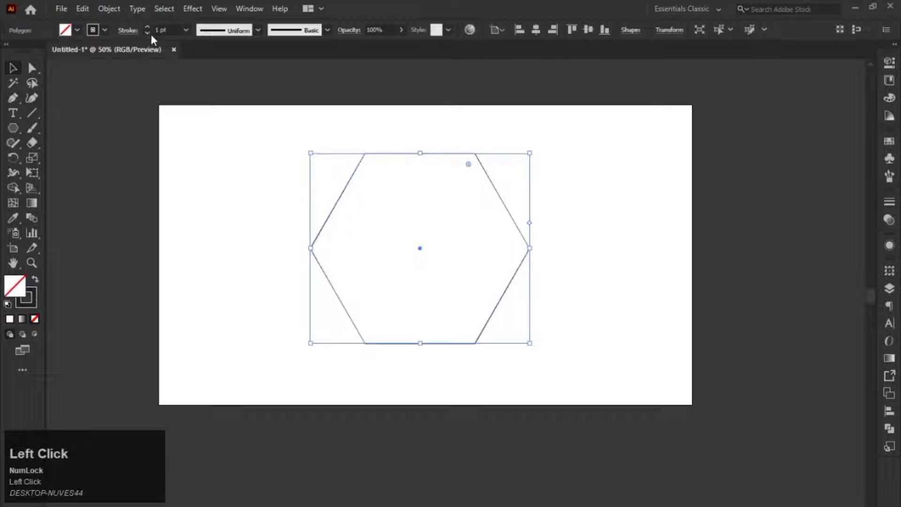
pyautogui.click(147, 27)
pyautogui.click(147, 27)
pyautogui.click(148, 27)
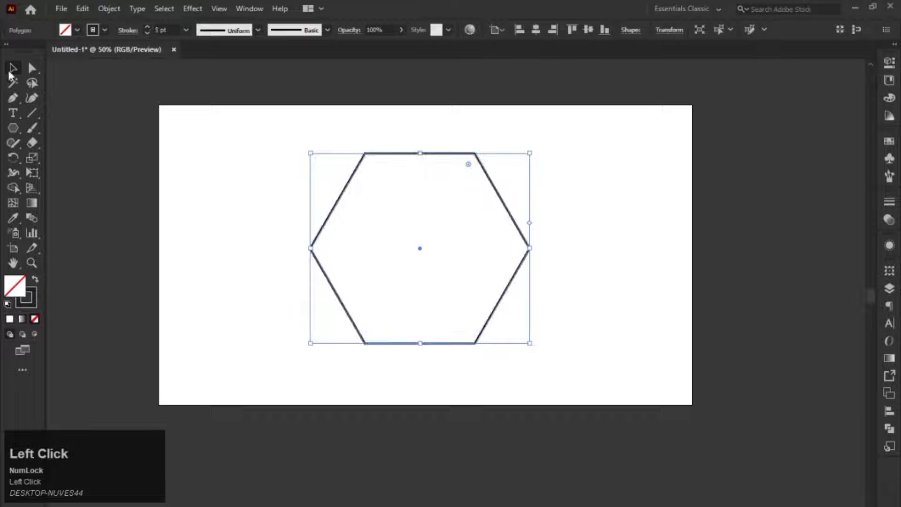
# Step: Rotate the hexagon so one corner points straight up, and center it horizontally and vertically on the artboard
pyautogui.moveTo(531, 147); pyautogui.dragTo(546, 369)
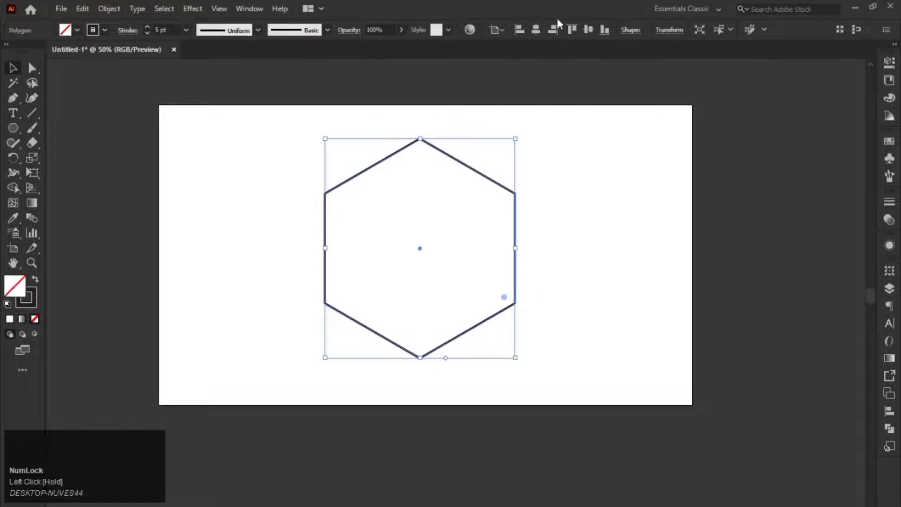
pyautogui.click(536, 29)
pyautogui.click(588, 29)
pyautogui.click(551, 117)
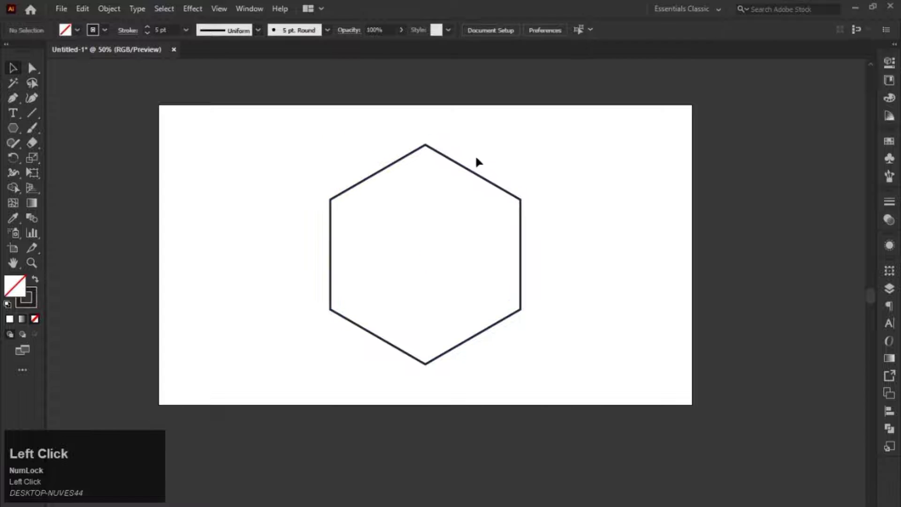
# Step: Duplicate the hexagon in place and scale the copy about its center to slightly under half size
pyautogui.click(472, 175)
pyautogui.press('ctrl')
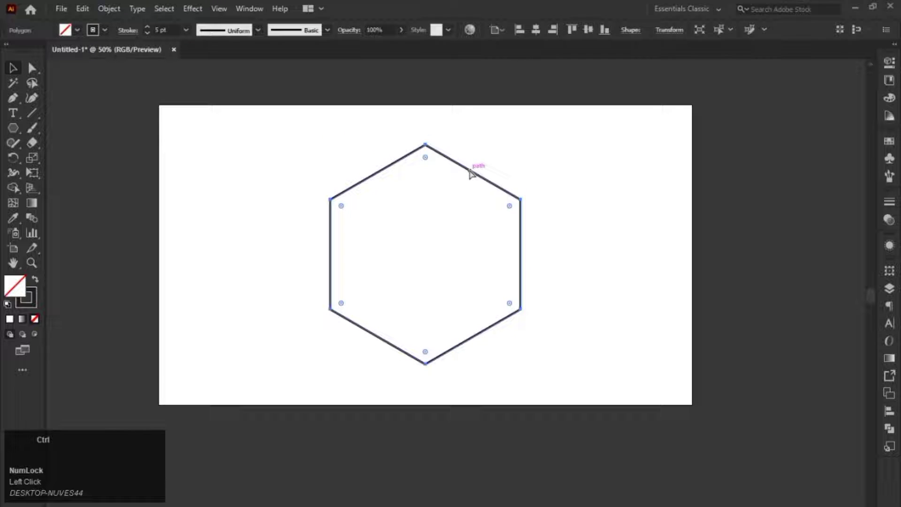
pyautogui.hotkey('ctrl', 'c')
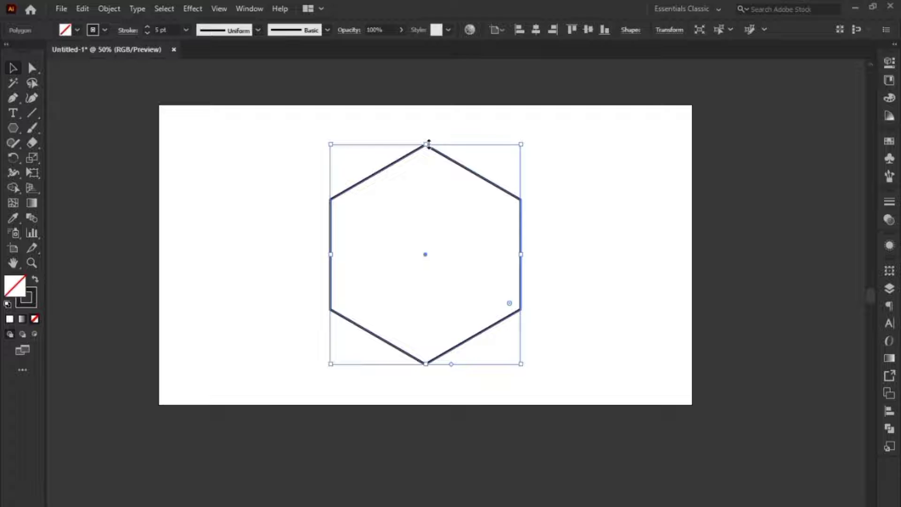
pyautogui.hotkey('ctrl', 'f')
pyautogui.moveTo(428, 143); pyautogui.dragTo(428, 207)
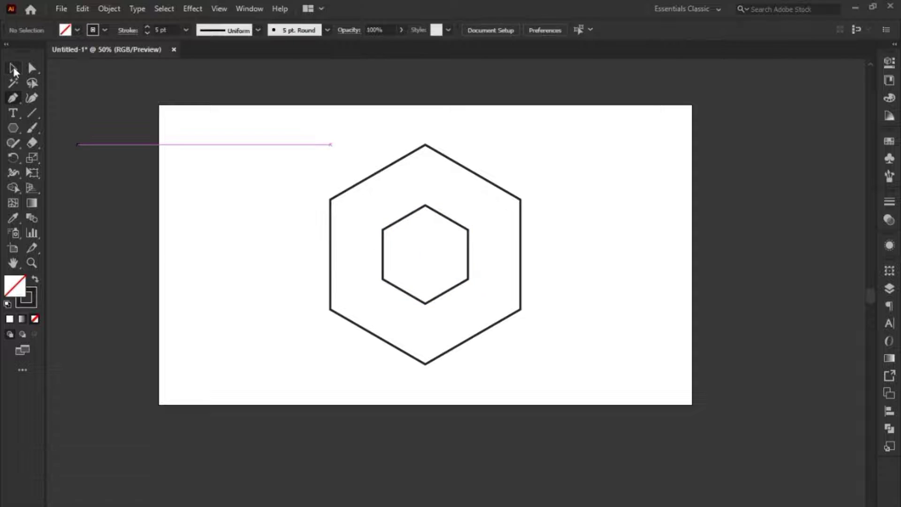
# Step: Draw Pen tool lines from the large hexagon's upper-left, upper-right and bottom corners to its center, forming a cube
pyautogui.click(10, 101)
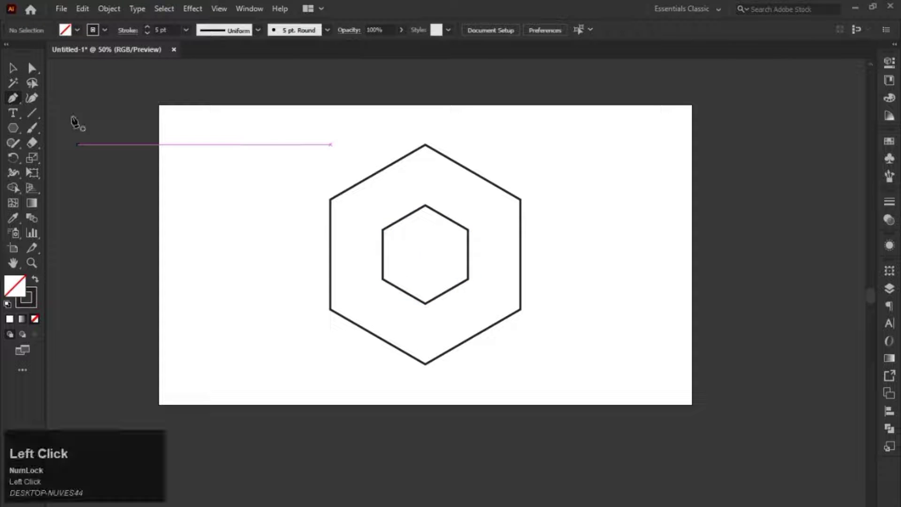
pyautogui.click(330, 200)
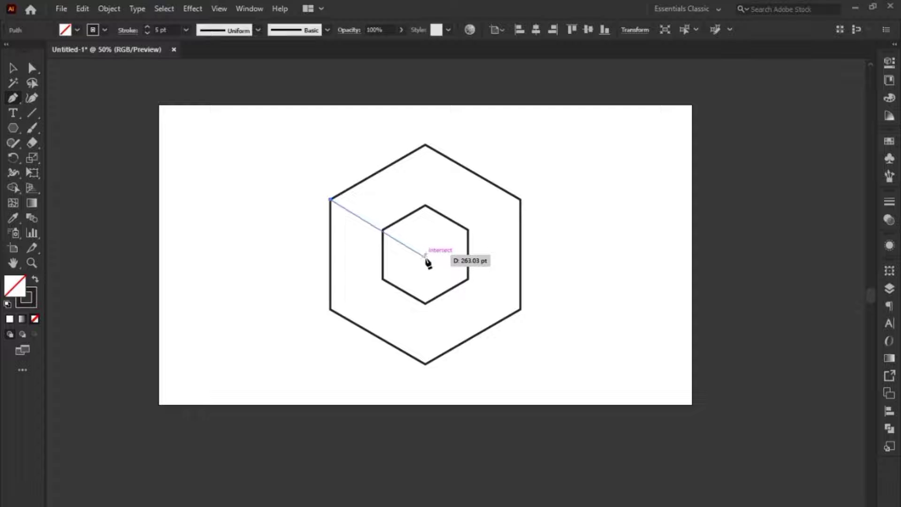
pyautogui.click(425, 255)
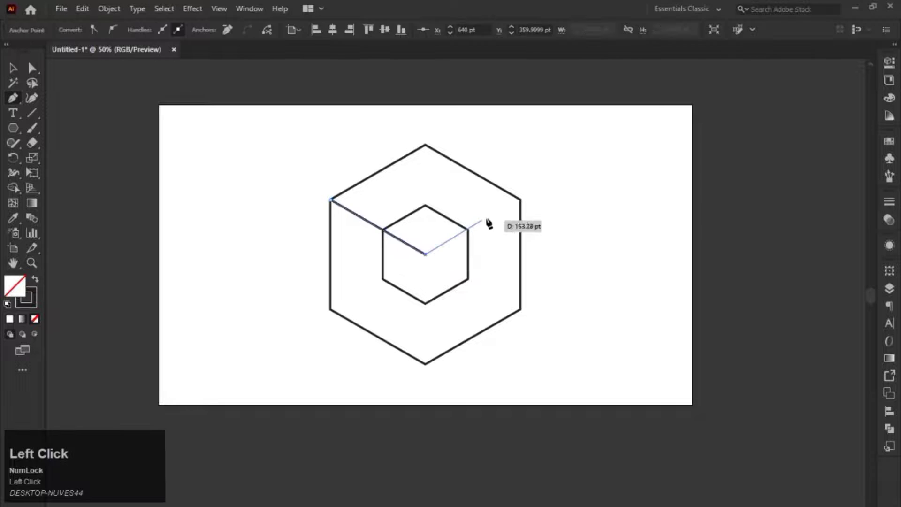
pyautogui.click(520, 200)
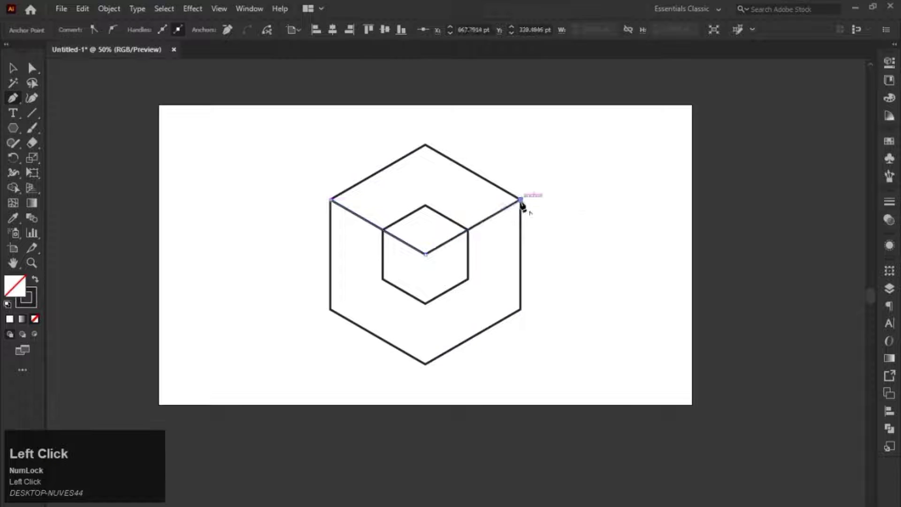
pyautogui.click(426, 364)
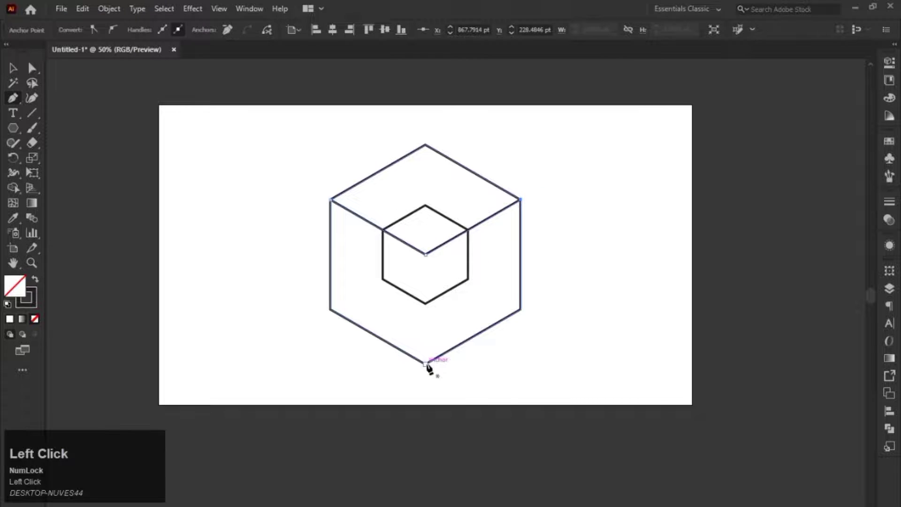
pyautogui.click(426, 254)
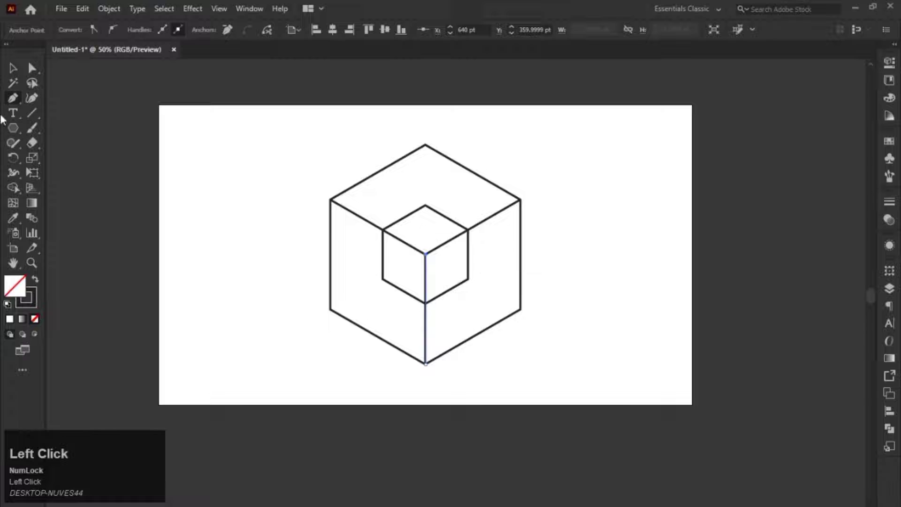
# Step: Use the Shape Builder tool on all the artwork to remove the small hexagon's interior faces and define the outer cube faces
pyautogui.press('v')
pyautogui.moveTo(324, 144); pyautogui.dragTo(543, 335)
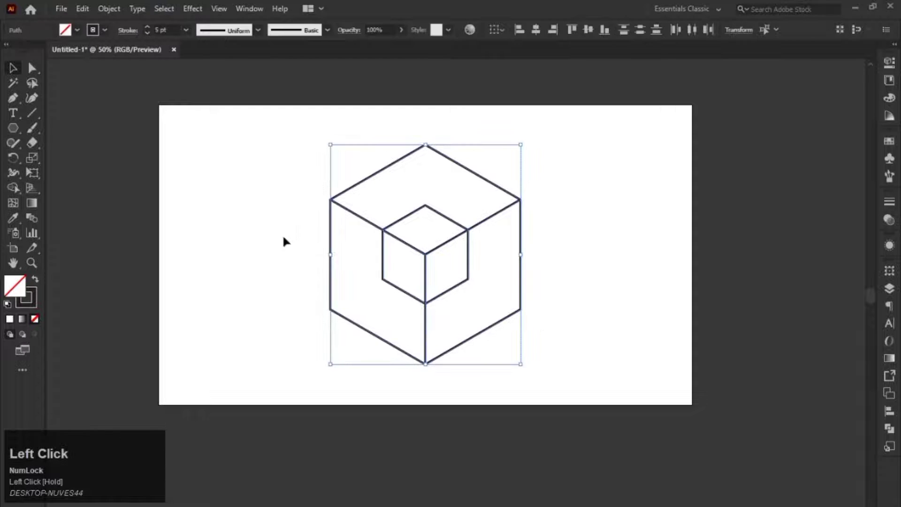
pyautogui.click(12, 189)
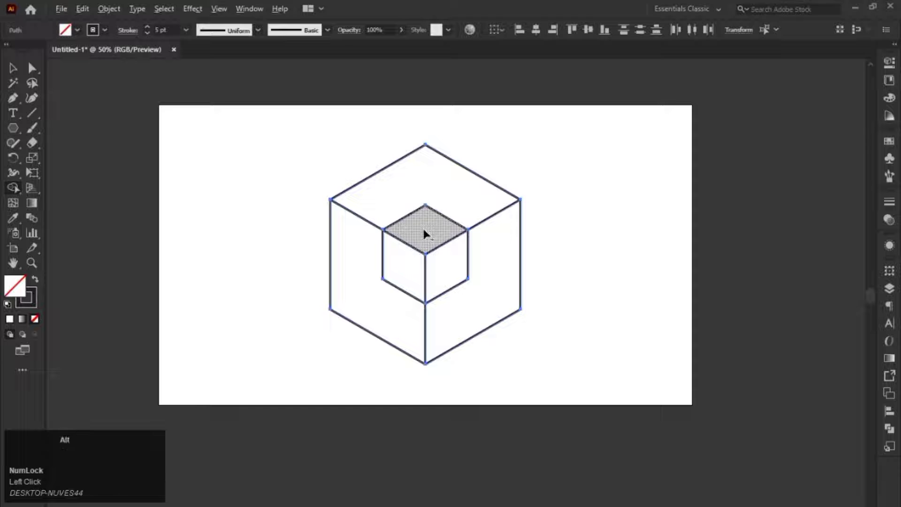
pyautogui.moveTo(424, 229)
pyautogui.mouseDown()
pyautogui.moveTo(410, 268)
pyautogui.moveTo(439, 271)
pyautogui.moveTo(442, 252)
pyautogui.moveTo(422, 237)
pyautogui.mouseUp()
pyautogui.click(442, 182)
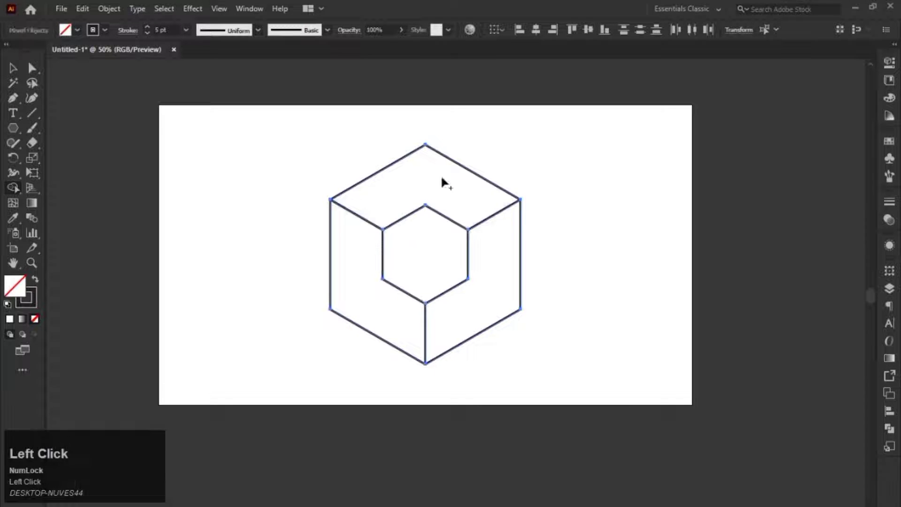
pyautogui.click(354, 257)
# Step: Swap the cube's stroke and fill, and set the fill of all faces to crimson E80048
pyautogui.click(13, 67)
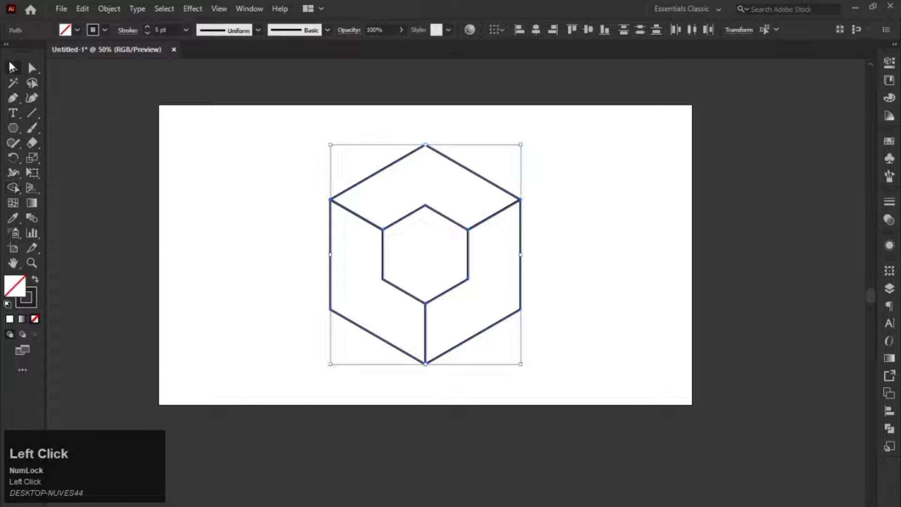
pyautogui.moveTo(299, 158); pyautogui.dragTo(554, 322)
pyautogui.click(36, 280)
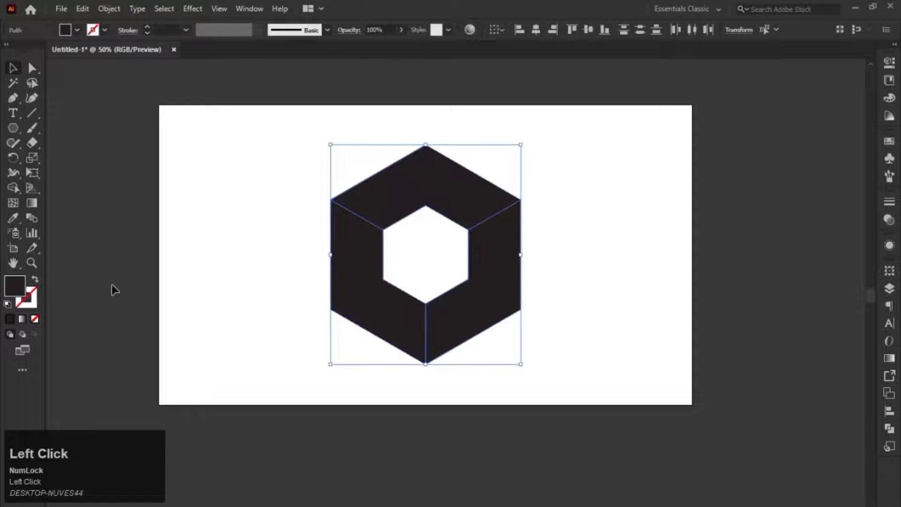
pyautogui.doubleClick(21, 292)
pyautogui.moveTo(467, 226)
pyautogui.mouseDown()
pyautogui.moveTo(457, 241)
pyautogui.moveTo(445, 215)
pyautogui.mouseUp()
pyautogui.moveTo(466, 268); pyautogui.dragTo(468, 200)
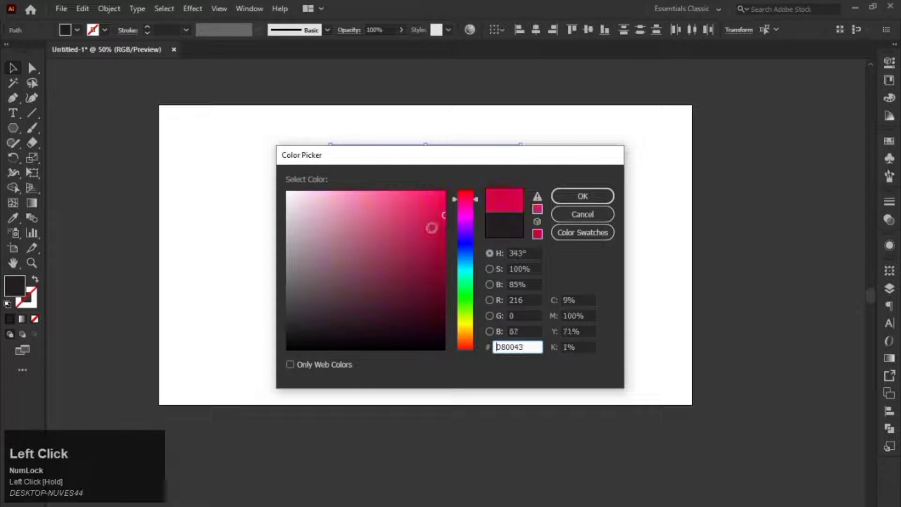
pyautogui.moveTo(428, 227); pyautogui.dragTo(450, 207)
pyautogui.click(600, 190)
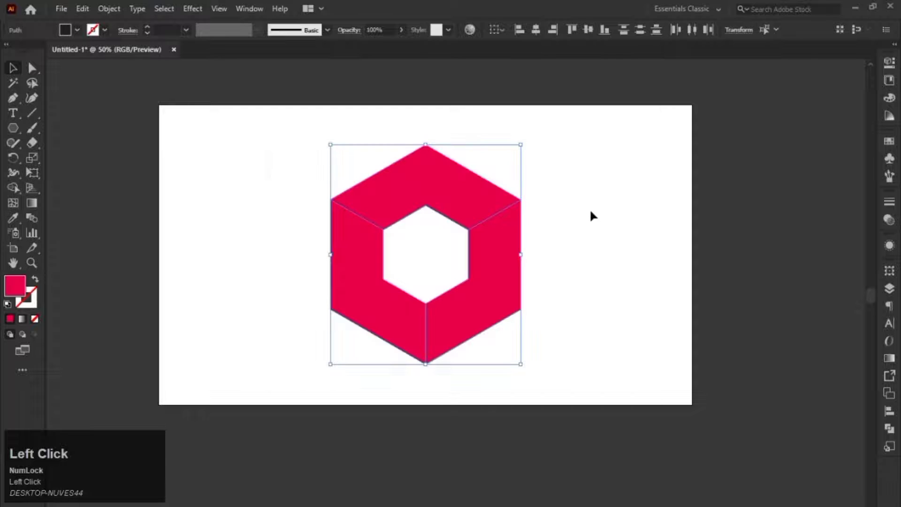
pyautogui.click(572, 242)
# Step: Fill the cube's right face with a dark maroon shade of the crimson
pyautogui.click(451, 261)
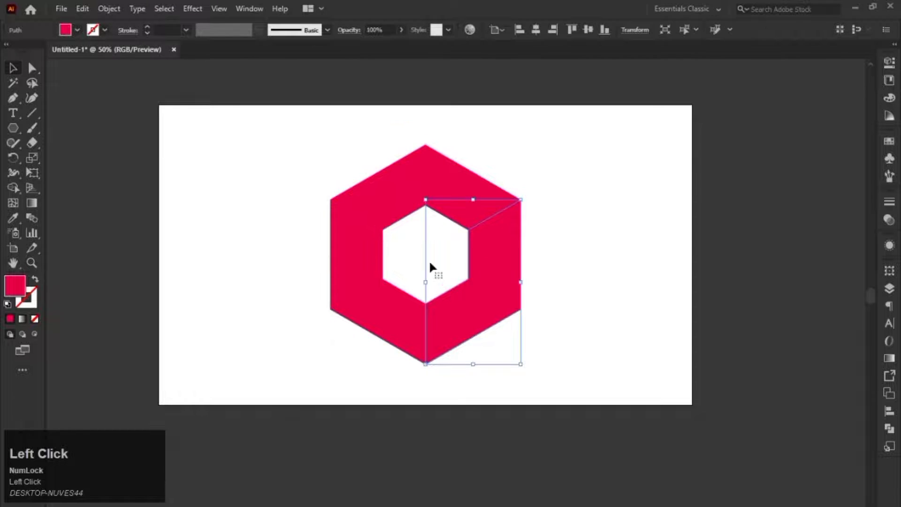
pyautogui.doubleClick(17, 291)
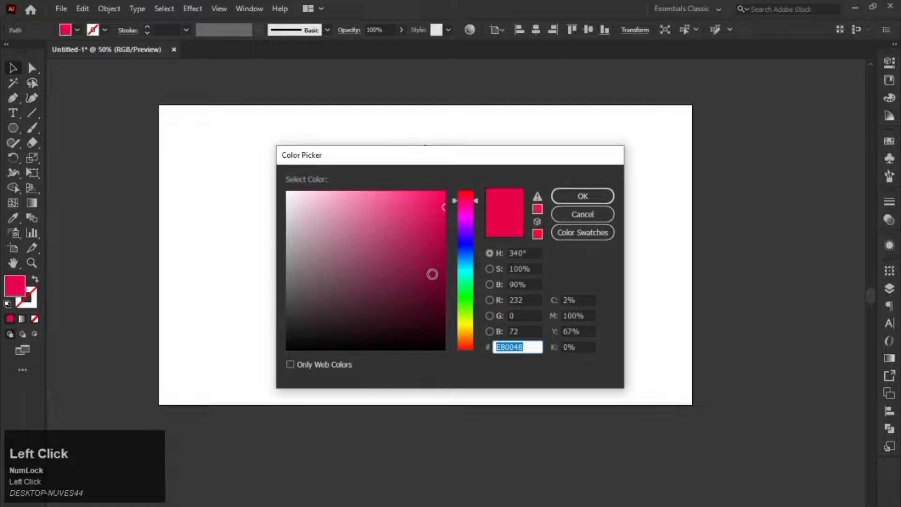
pyautogui.moveTo(432, 272); pyautogui.dragTo(447, 274)
pyautogui.click(568, 197)
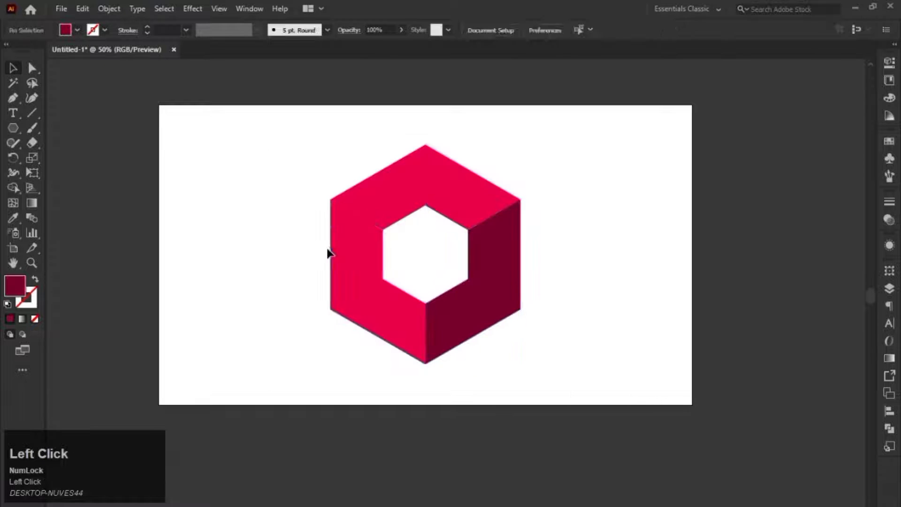
# Step: Fill the cube's left face with light pink FF97BD
pyautogui.click(327, 251)
pyautogui.doubleClick(17, 290)
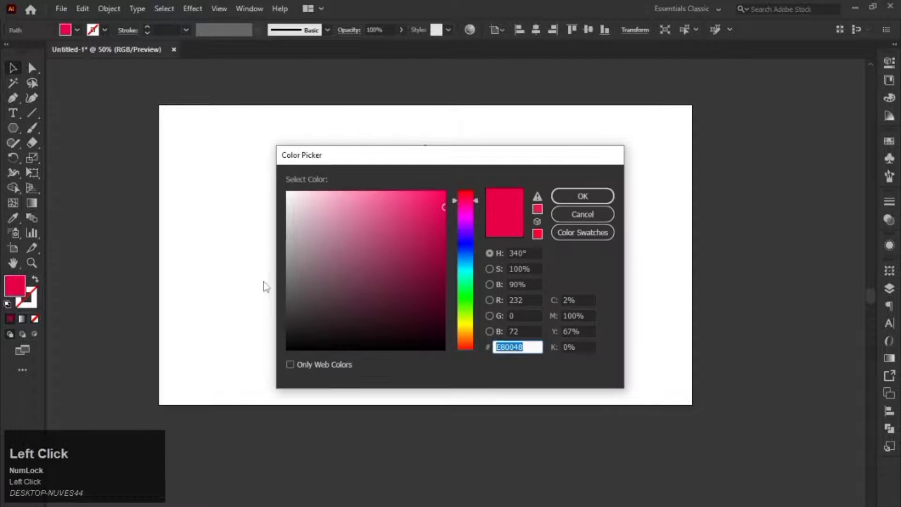
pyautogui.moveTo(392, 214)
pyautogui.mouseDown()
pyautogui.moveTo(346, 191)
pyautogui.moveTo(353, 189)
pyautogui.mouseUp()
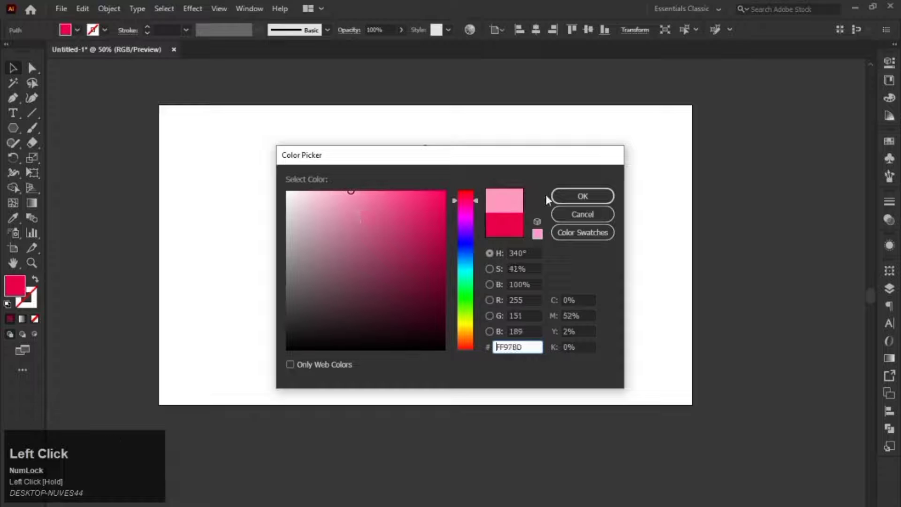
pyautogui.click(566, 196)
pyautogui.click(301, 147)
# Step: Scale the whole cube logo down to about half size and move it to the upper left of the artboard
pyautogui.moveTo(315, 134); pyautogui.dragTo(552, 359)
pyautogui.moveTo(521, 145); pyautogui.dragTo(430, 249)
pyautogui.moveTo(390, 319); pyautogui.dragTo(261, 209)
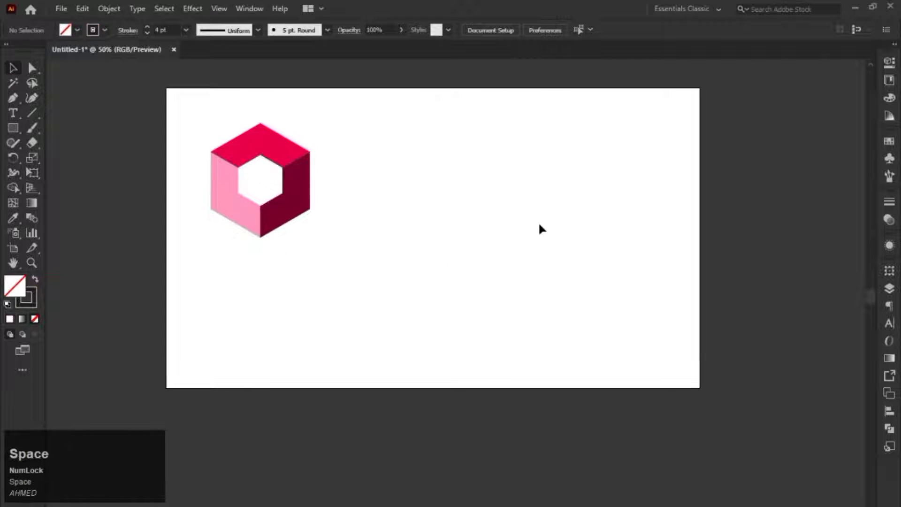
# Step: Draw a large unfilled circle with the Ellipse tool on the artboard's right half and set its stroke to 5 pt
pyautogui.rightClick(13, 128)
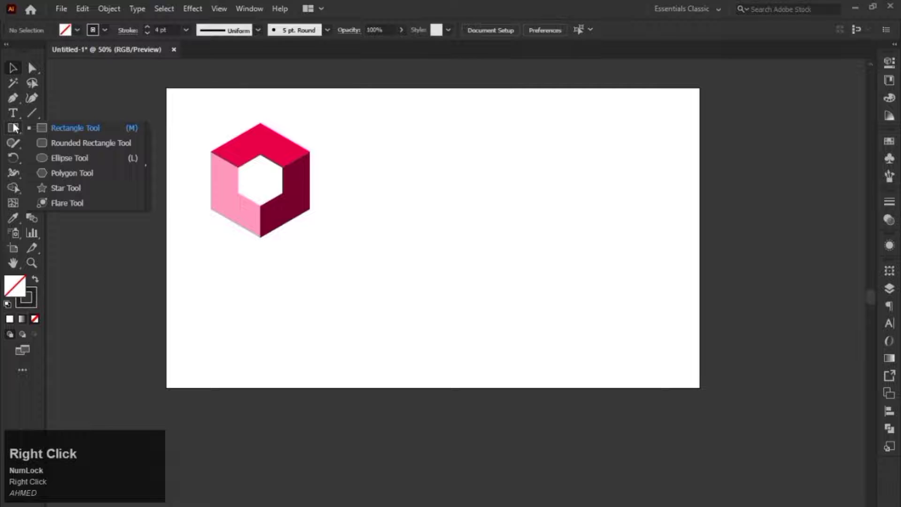
pyautogui.click(64, 158)
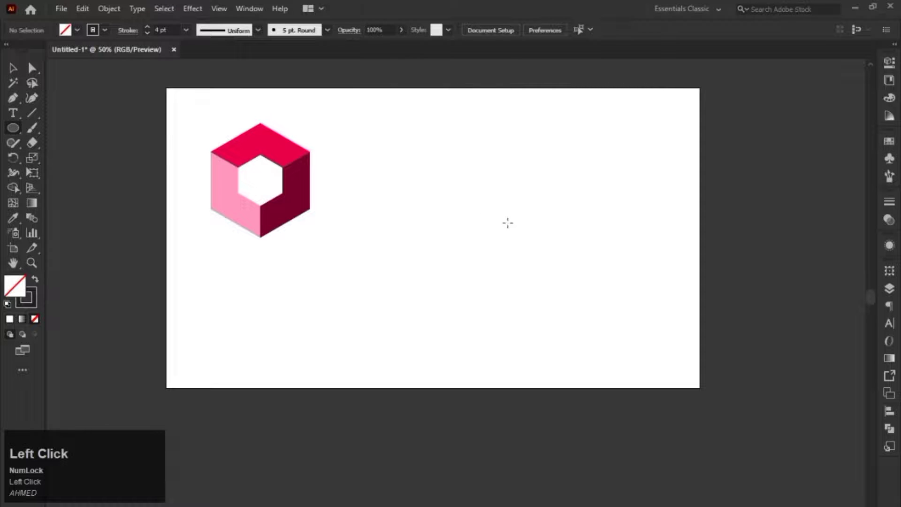
pyautogui.moveTo(508, 223); pyautogui.dragTo(550, 320)
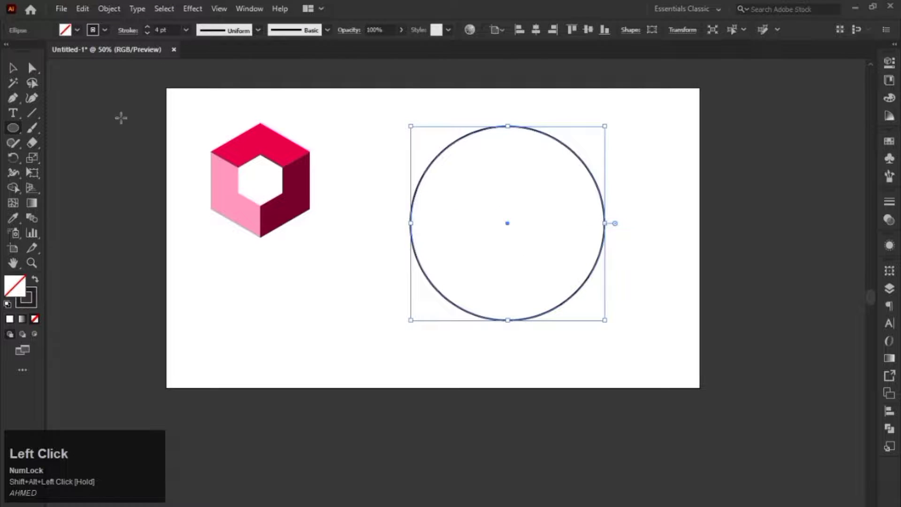
pyautogui.click(147, 27)
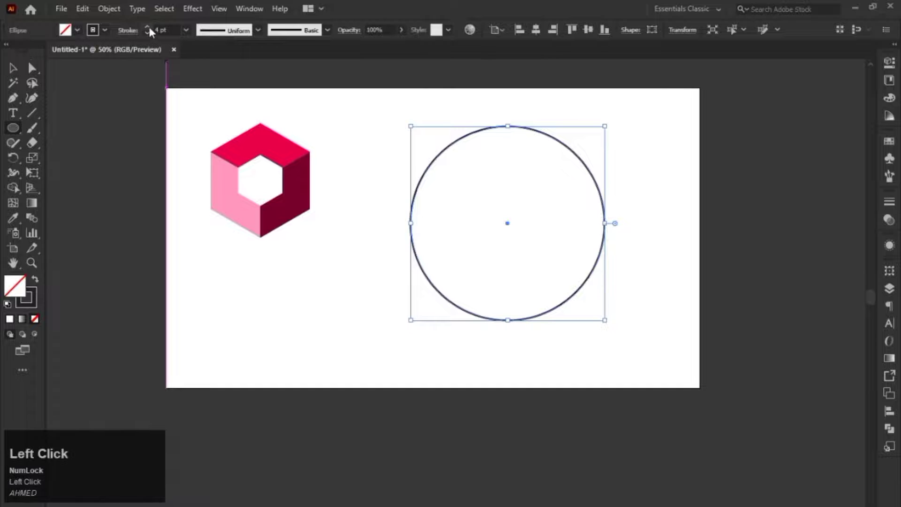
# Step: Move the large circle down so it is vertically centered on the artboard
pyautogui.click(16, 68)
pyautogui.moveTo(324, 196); pyautogui.dragTo(276, 191)
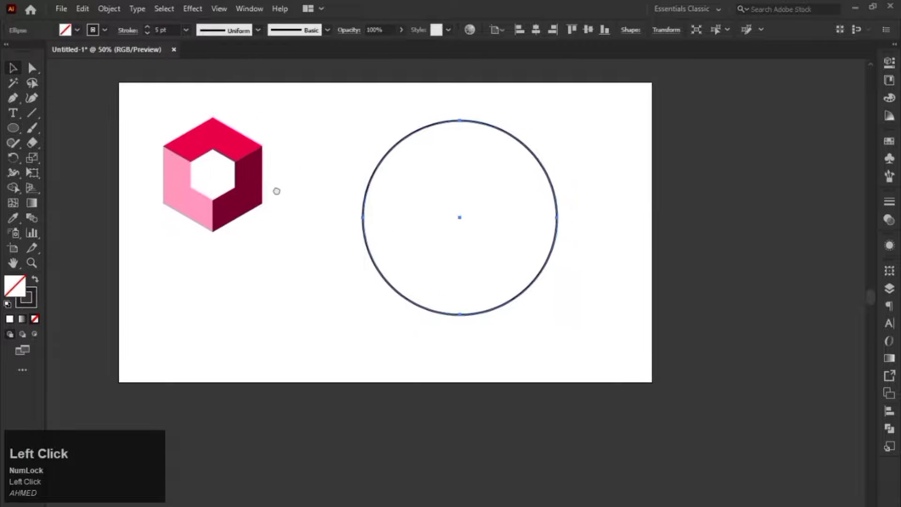
pyautogui.click(8, 290)
pyautogui.moveTo(460, 217); pyautogui.dragTo(449, 233)
pyautogui.moveTo(449, 232); pyautogui.dragTo(506, 91)
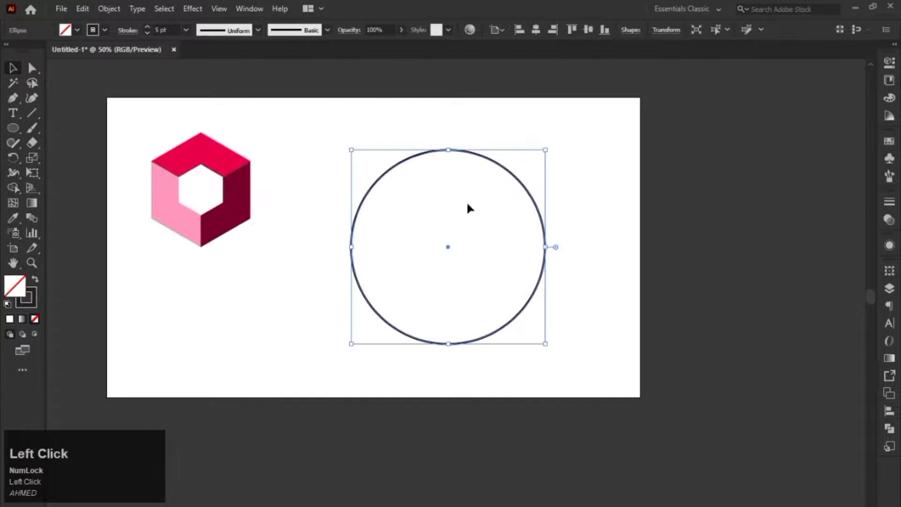
# Step: Duplicate the large circle, shrink the copy to about two thirds from its top point, and copy that against the bottom edge
pyautogui.hotkey('ctrl', '=')
pyautogui.hotkey('ctrl', 'c')
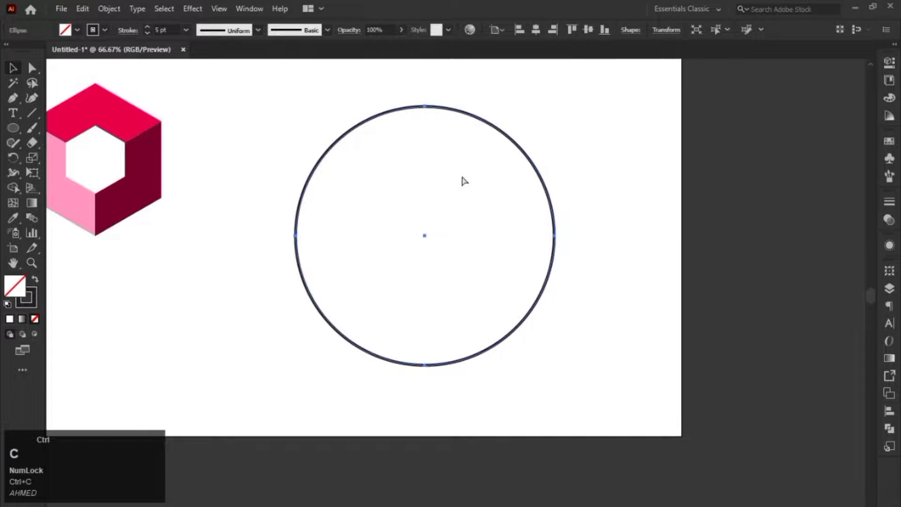
pyautogui.hotkey('ctrl', 'f')
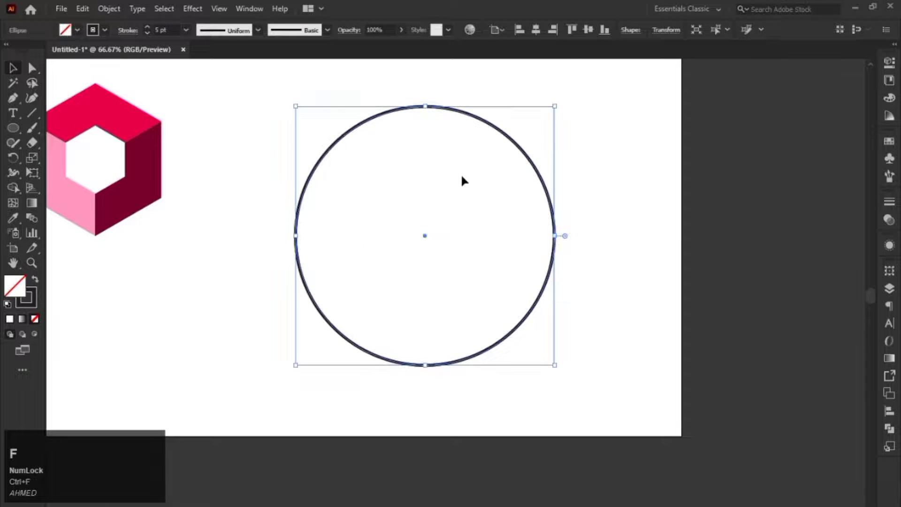
pyautogui.moveTo(424, 328); pyautogui.dragTo(414, 277)
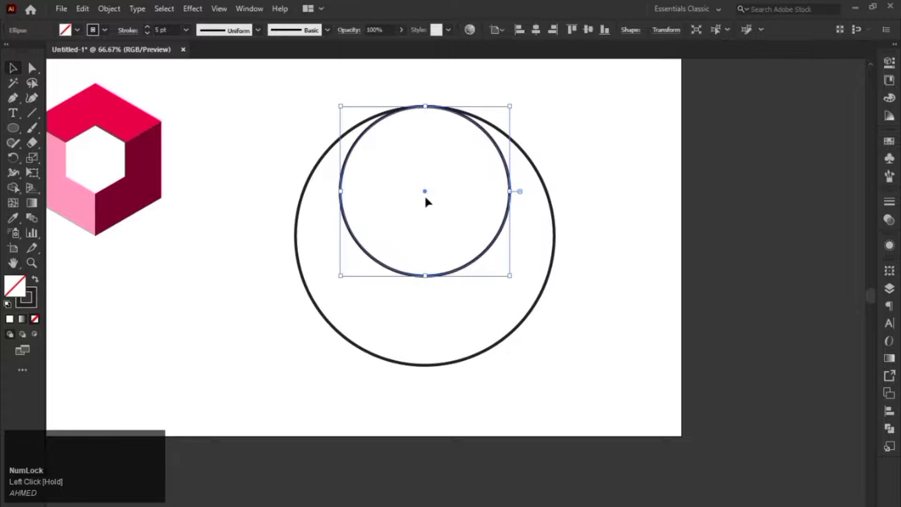
pyautogui.moveTo(425, 192); pyautogui.dragTo(431, 283)
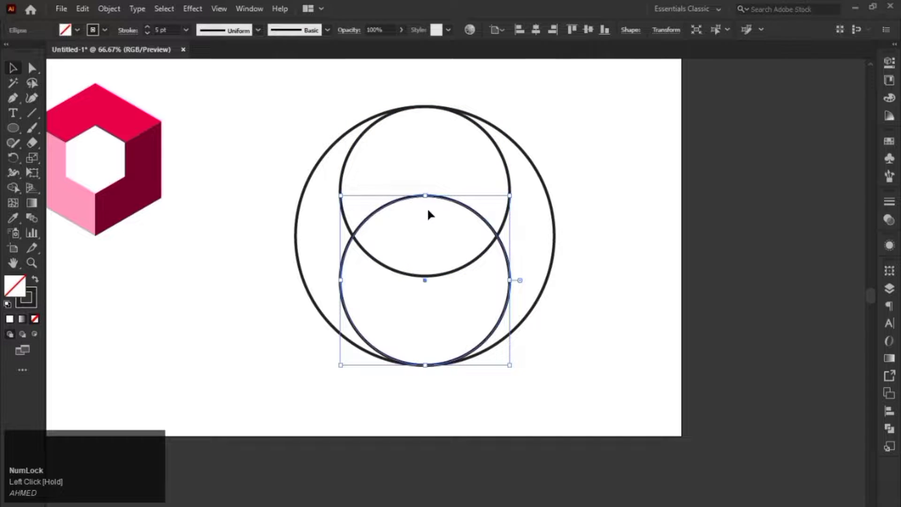
# Step: Duplicate the lower inner circle and shrink the copy to fit inside the lens where the two inner circles overlap
pyautogui.press('ctrl')
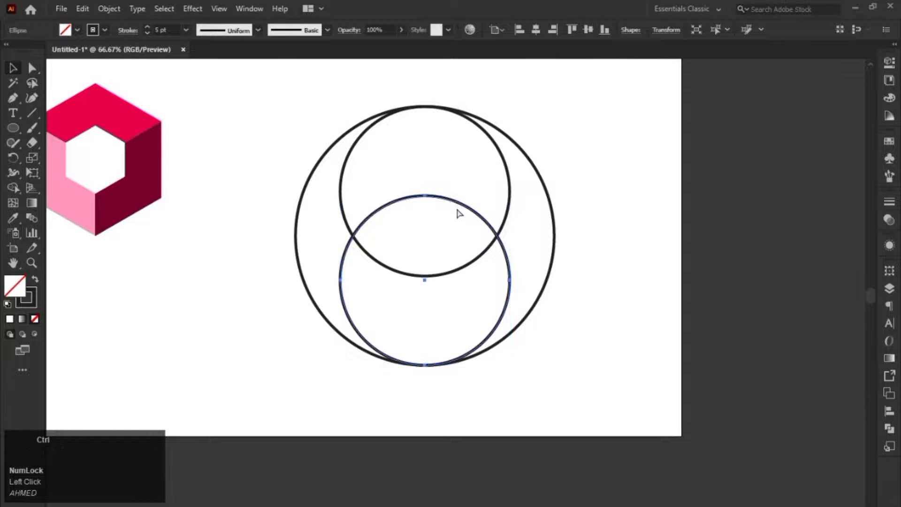
pyautogui.hotkey('ctrl', 'c')
pyautogui.hotkey('ctrl', 'f')
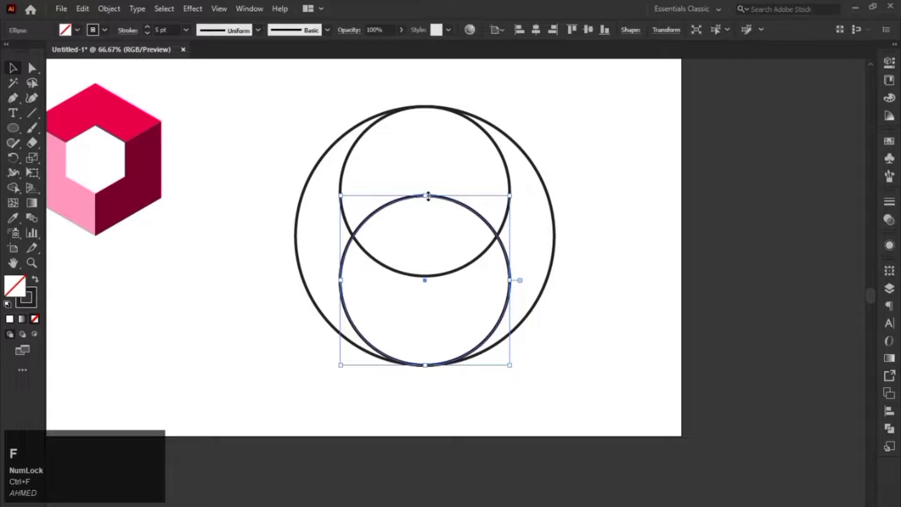
pyautogui.moveTo(425, 366); pyautogui.dragTo(422, 278)
# Step: Select all the overlapping circles and cut out the small central circle with the Shape Builder tool
pyautogui.moveTo(282, 92); pyautogui.dragTo(577, 403)
pyautogui.click(13, 188)
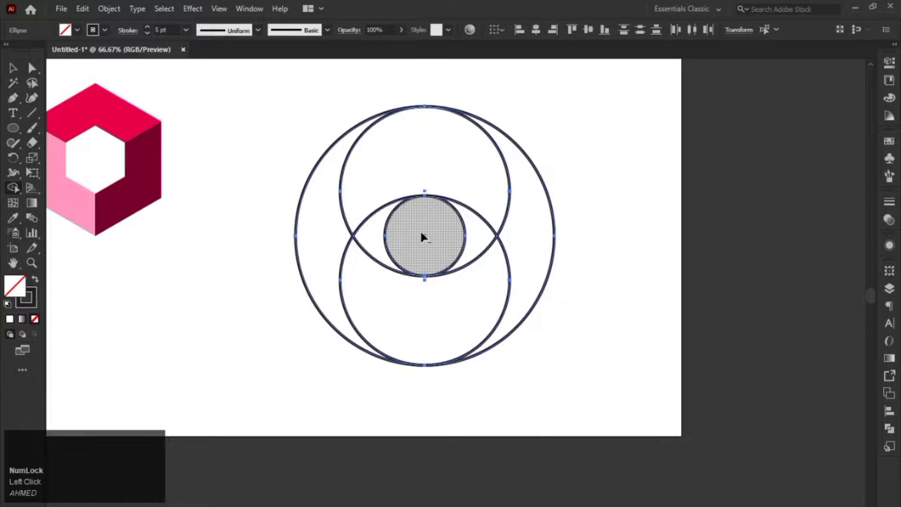
pyautogui.press('alt')
pyautogui.keyDown('alt'); pyautogui.click(430, 239); pyautogui.keyUp('alt')
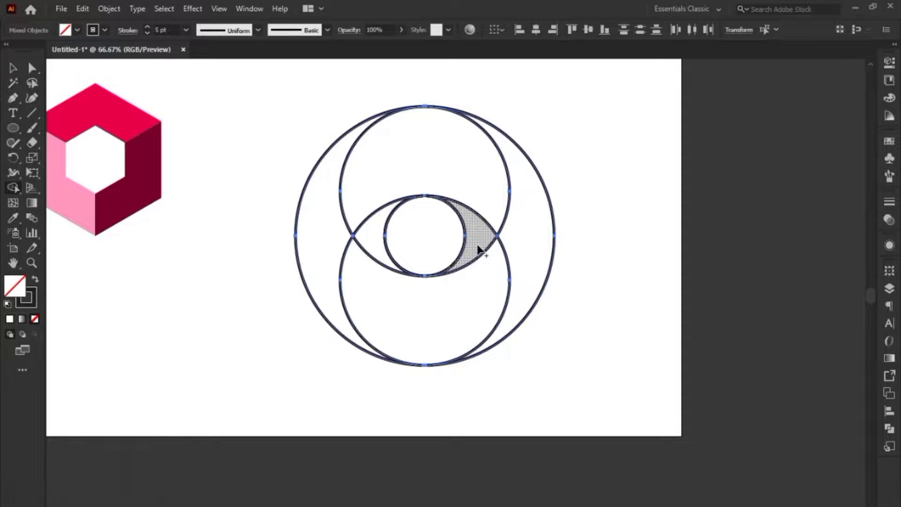
# Step: Merge the remaining regions with the Shape Builder into two interlocking swirls, one upper-left and one lower-right, around the central hole
pyautogui.moveTo(473, 232)
pyautogui.mouseDown()
pyautogui.moveTo(477, 207)
pyautogui.moveTo(445, 162)
pyautogui.mouseUp()
pyautogui.moveTo(360, 154); pyautogui.dragTo(319, 214)
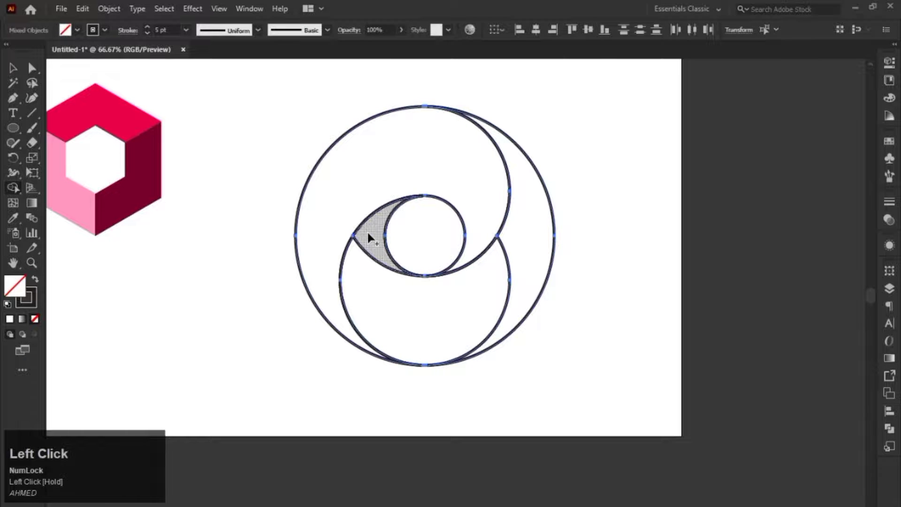
pyautogui.moveTo(367, 233)
pyautogui.mouseDown()
pyautogui.moveTo(375, 262)
pyautogui.moveTo(522, 272)
pyautogui.moveTo(531, 193)
pyautogui.moveTo(528, 305)
pyautogui.mouseUp()
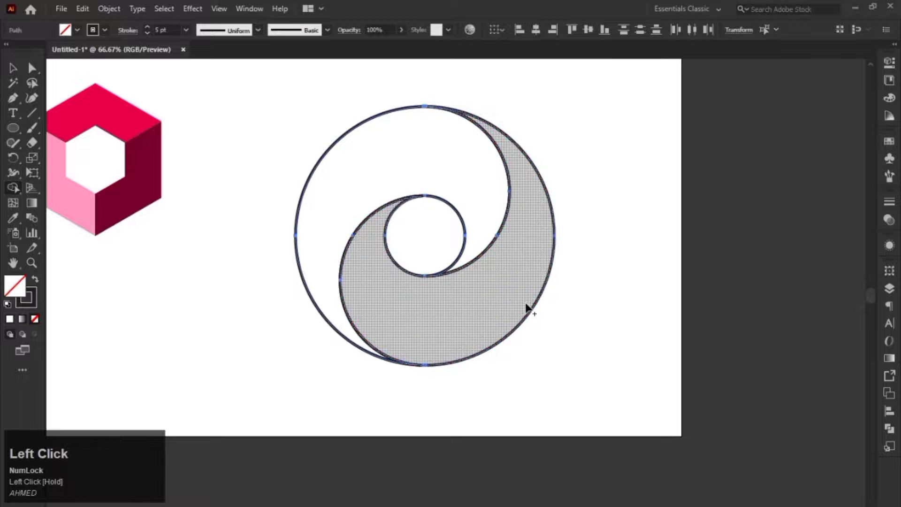
# Step: Select both swirl shapes and swap their fill and stroke so they have a solid black fill and no outline
pyautogui.press('v')
pyautogui.moveTo(286, 125); pyautogui.dragTo(571, 250)
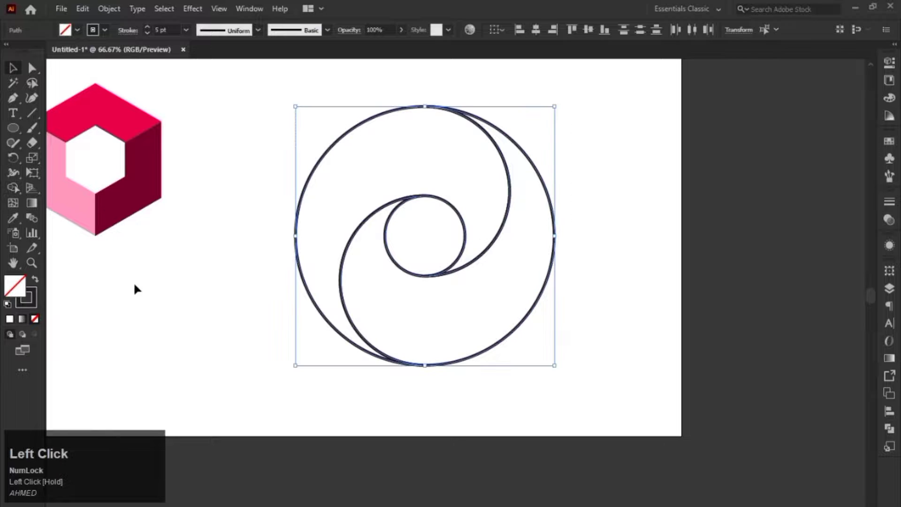
pyautogui.click(35, 281)
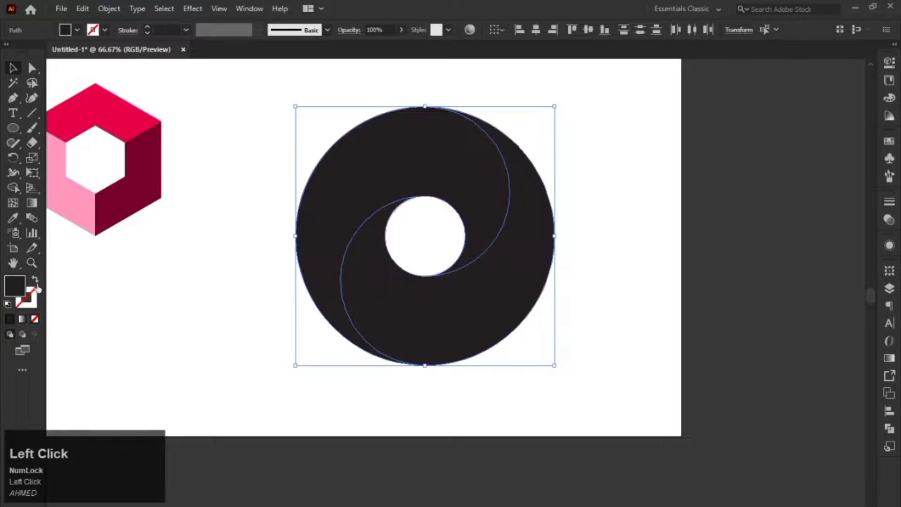
# Step: Fill both swirl shapes with the Orange, Yellow gradient preset
pyautogui.click(22, 319)
pyautogui.click(751, 283)
pyautogui.click(752, 286)
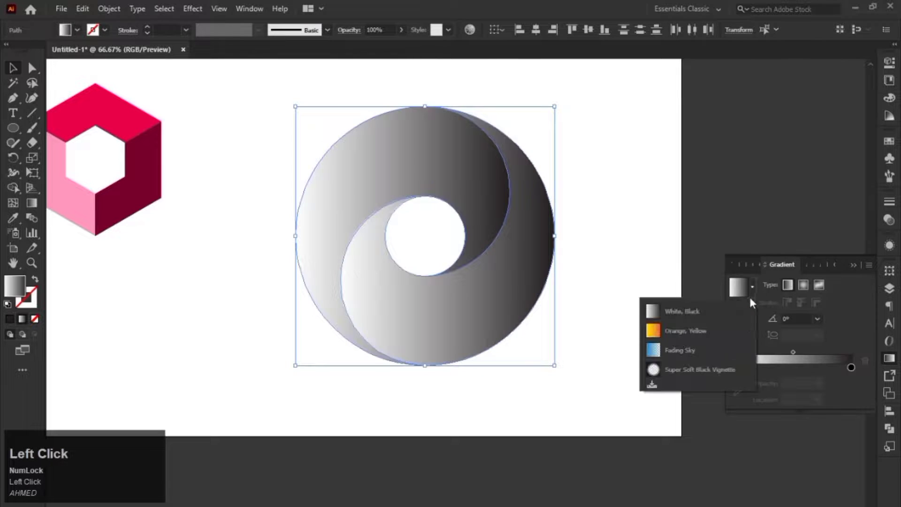
pyautogui.click(725, 333)
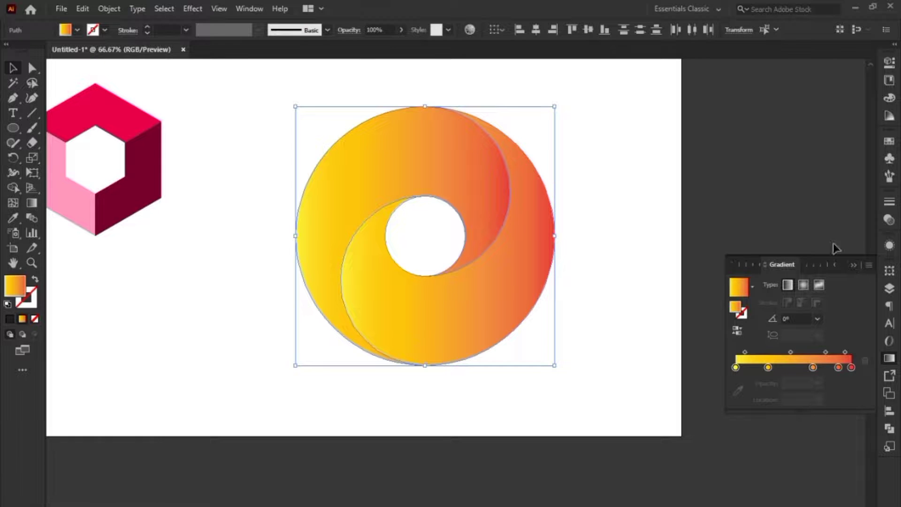
pyautogui.click(855, 266)
pyautogui.click(647, 238)
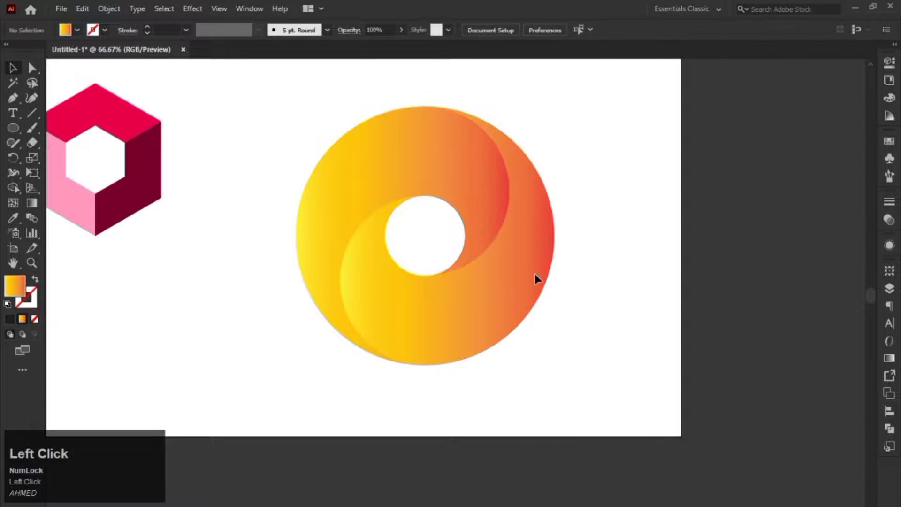
# Step: Reverse the orange-yellow gradient on the lower-right swirl shape only
pyautogui.click(534, 275)
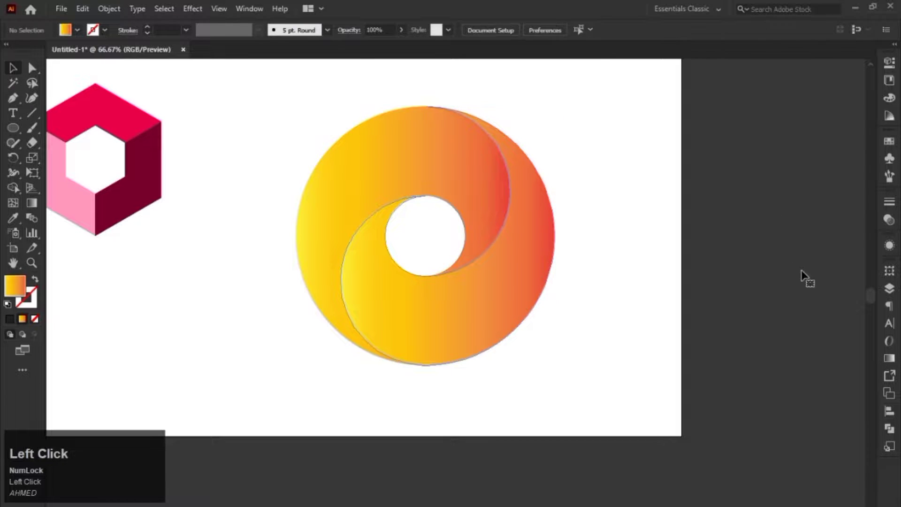
pyautogui.click(435, 252)
pyautogui.click(455, 182)
pyautogui.click(559, 237)
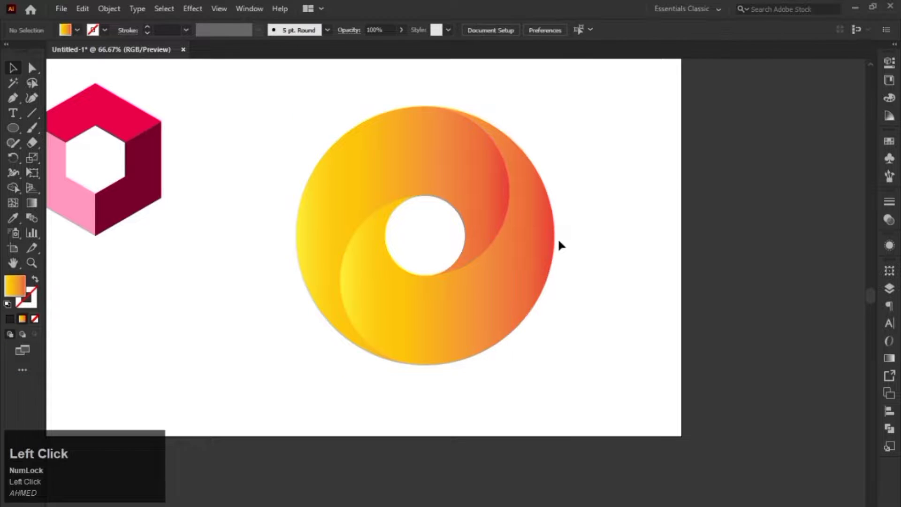
pyautogui.click(550, 249)
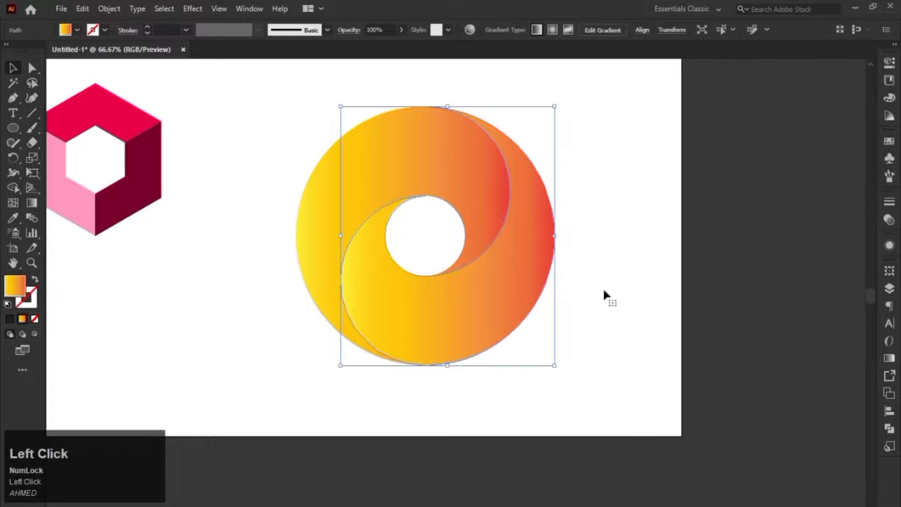
pyautogui.click(889, 359)
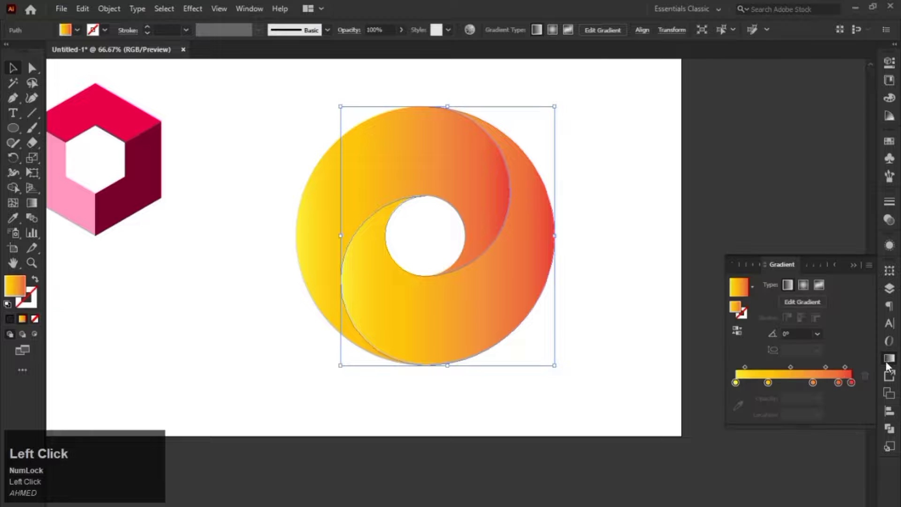
pyautogui.click(742, 332)
pyautogui.click(854, 266)
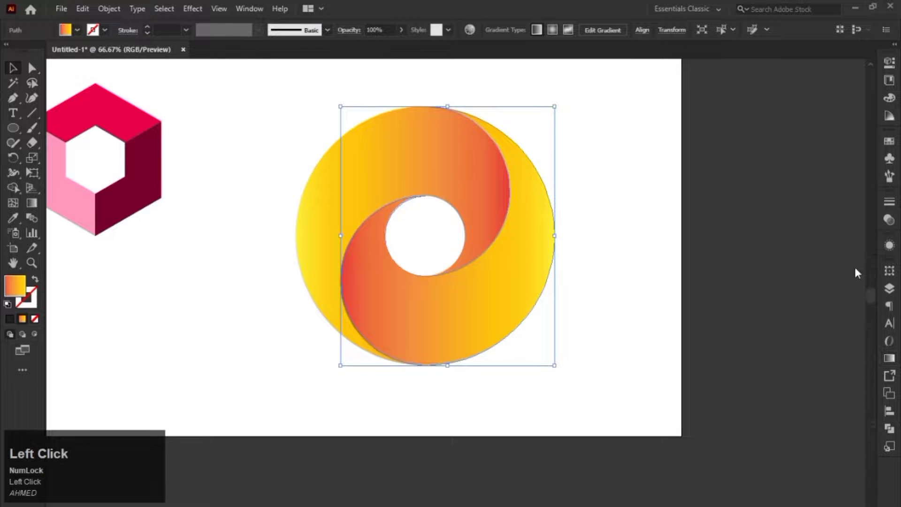
# Step: Select both swirl shapes and choose the White, Black gradient preset for their fill
pyautogui.moveTo(593, 121); pyautogui.dragTo(411, 295)
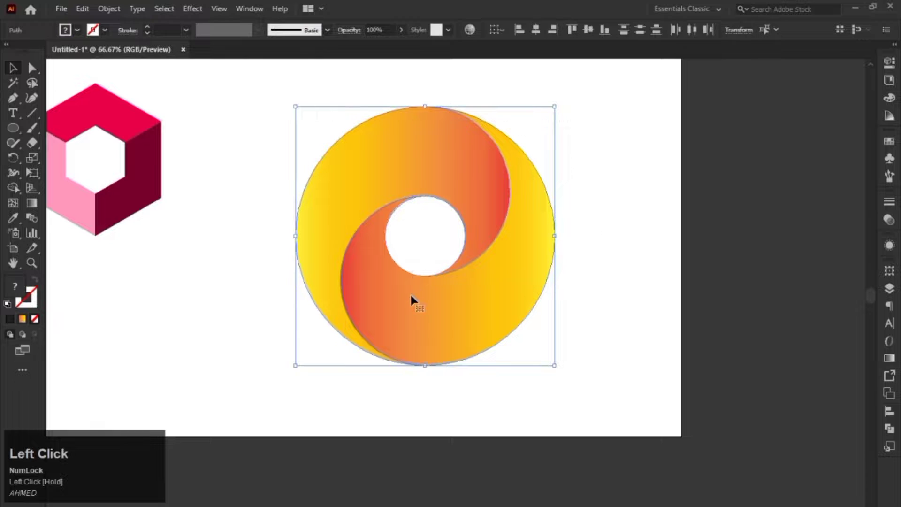
pyautogui.click(889, 358)
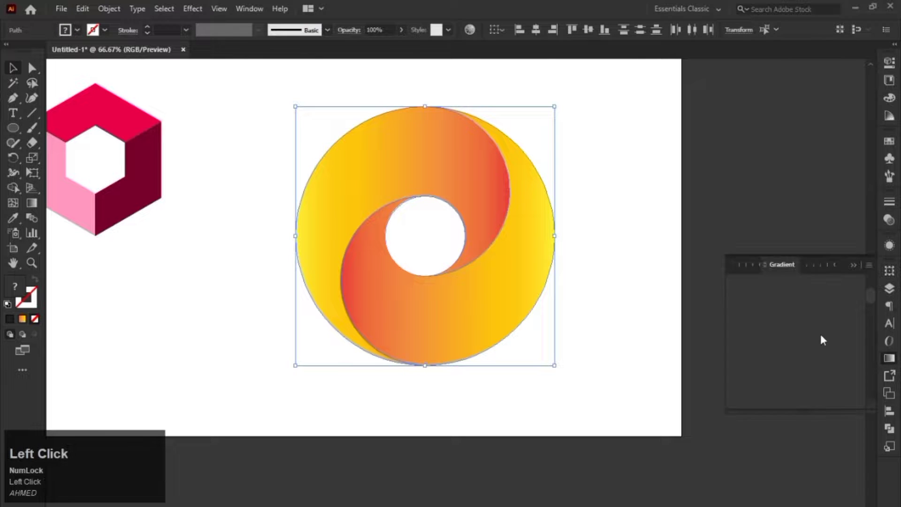
pyautogui.click(23, 320)
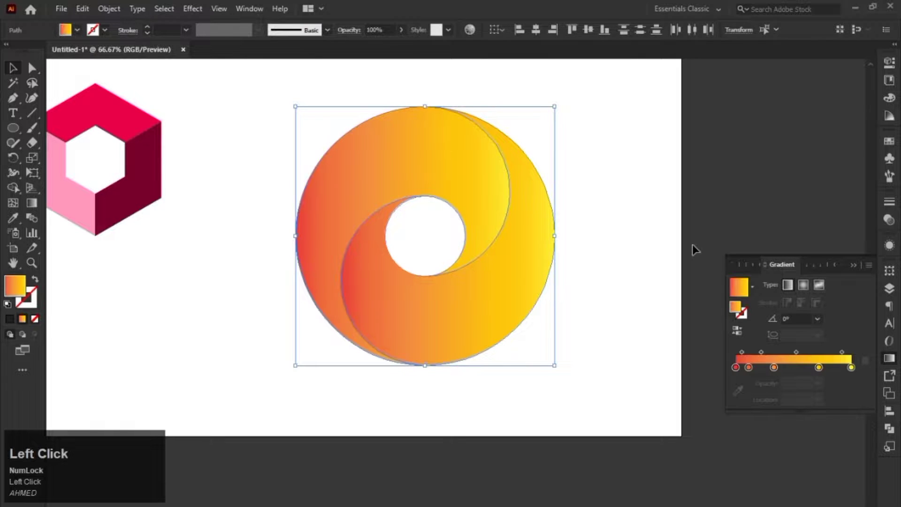
pyautogui.click(752, 286)
pyautogui.click(676, 310)
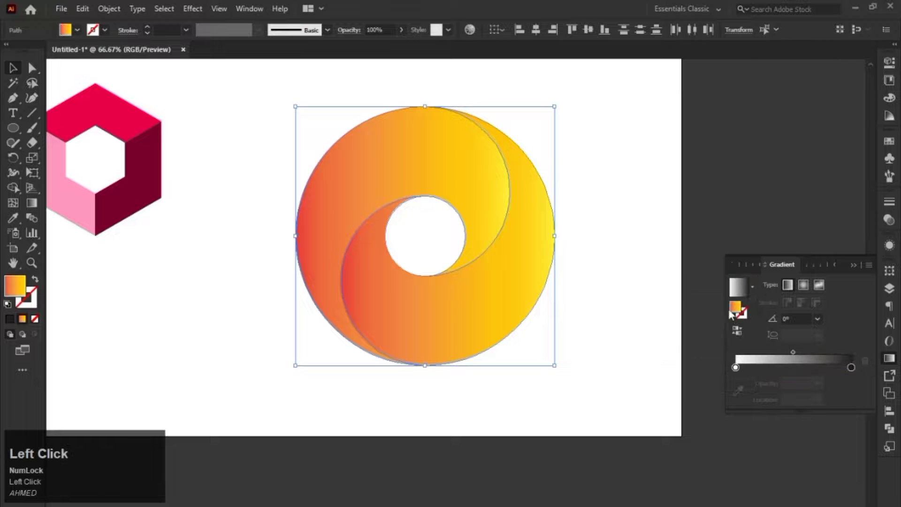
# Step: Change the white starting stop of the swirl shapes' gradient to the bright blue swatch
pyautogui.click(735, 367)
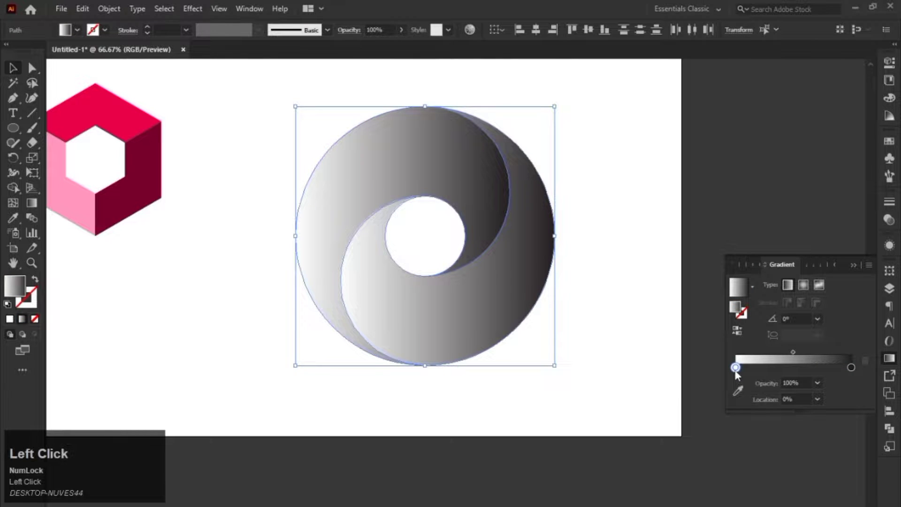
pyautogui.doubleClick(735, 370)
pyautogui.click(736, 369)
pyautogui.doubleClick(735, 368)
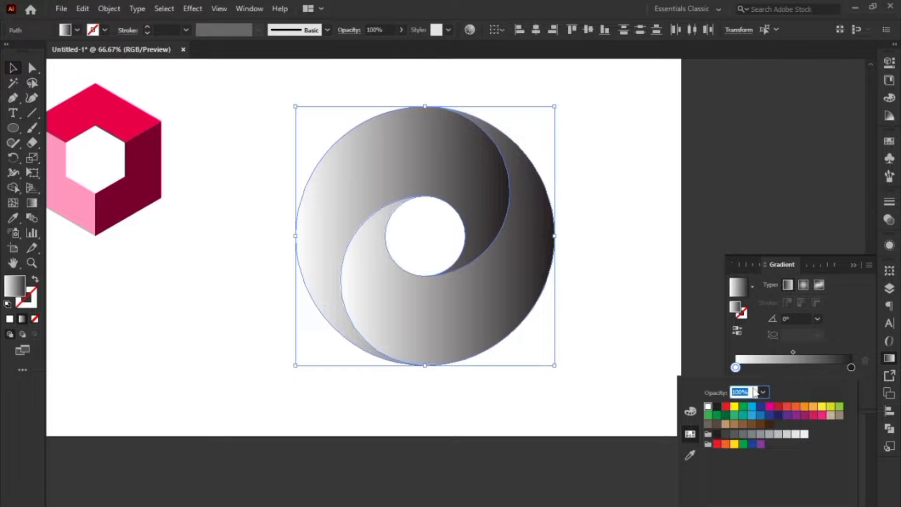
pyautogui.click(751, 408)
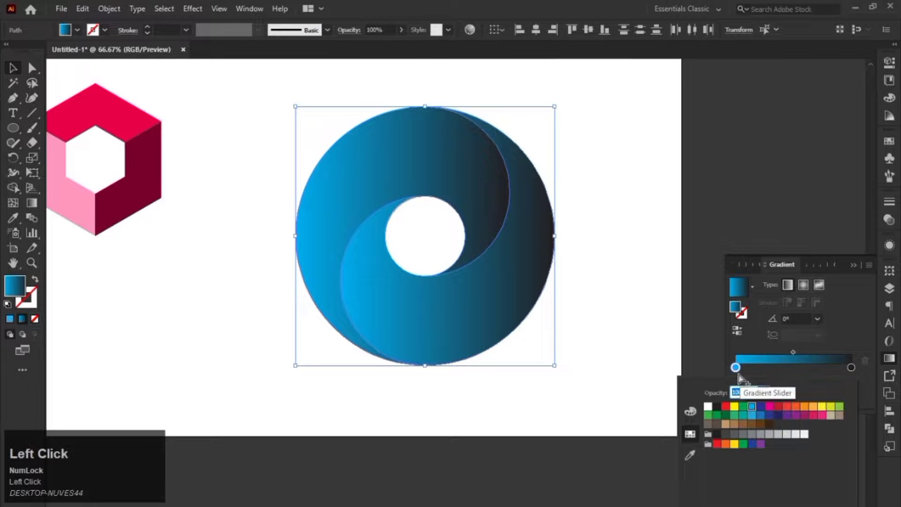
# Step: Change the black end stop of the gradient to the dark indigo swatch and deselect the artwork
pyautogui.doubleClick(850, 369)
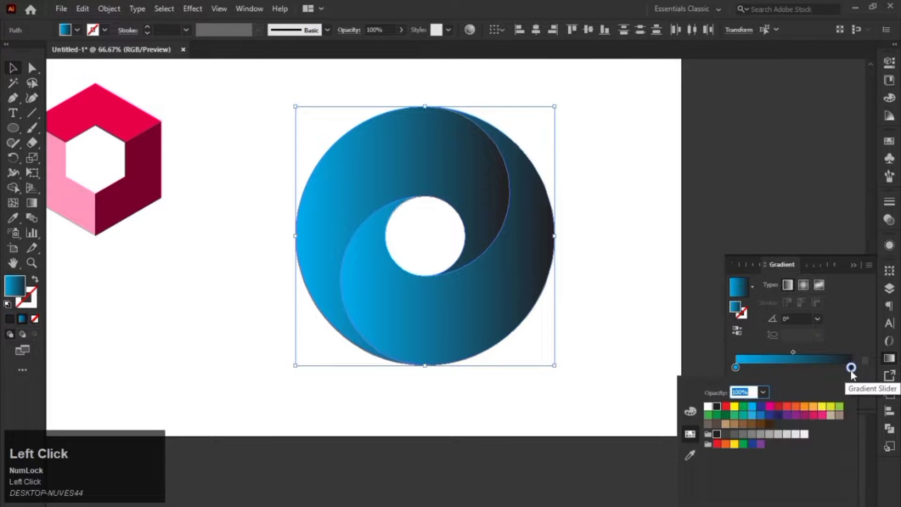
pyautogui.click(777, 415)
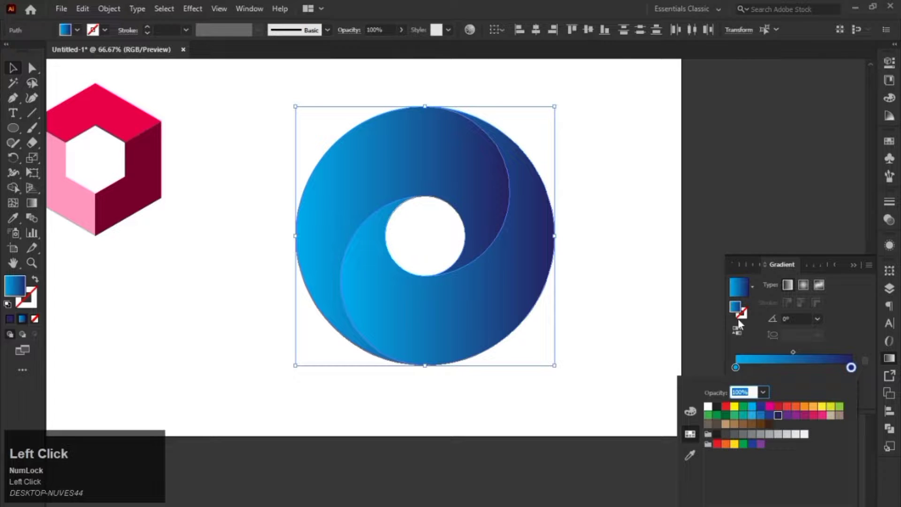
pyautogui.click(852, 268)
pyautogui.click(704, 221)
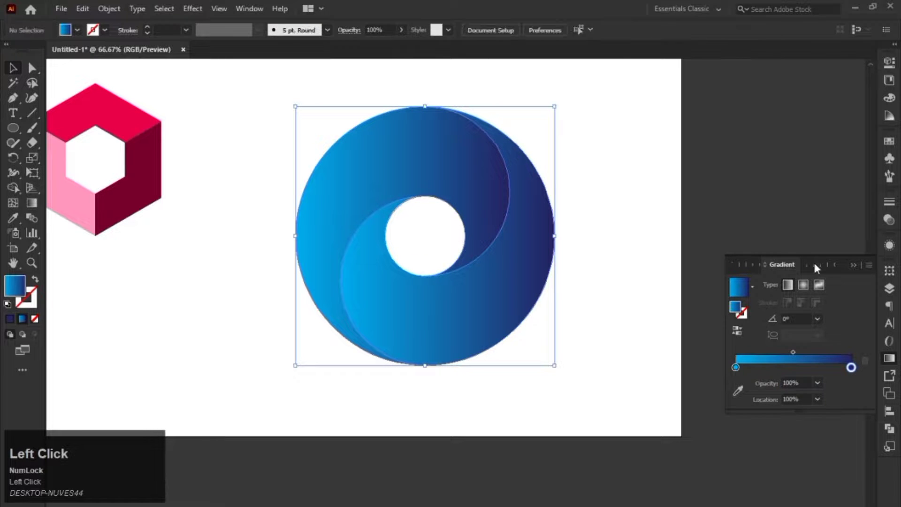
pyautogui.click(853, 265)
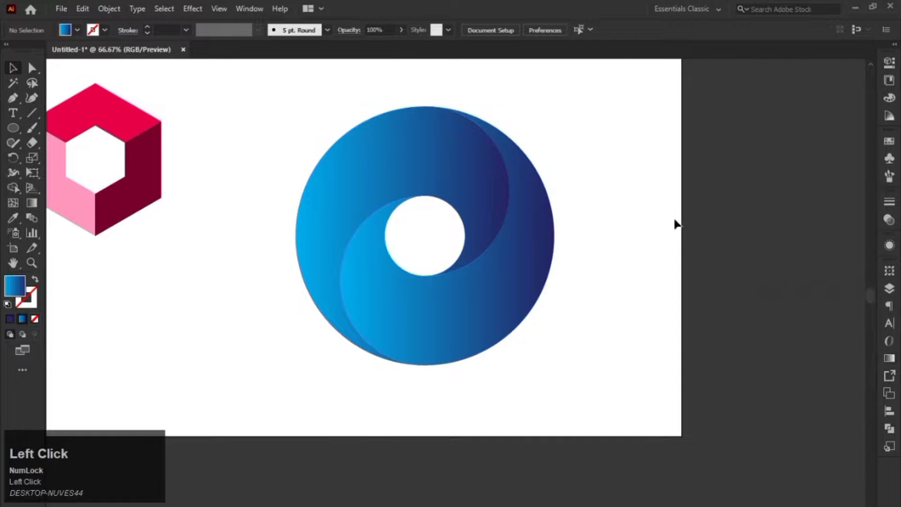
# Step: Reverse the blue gradient on the lower-right swirl shape only
pyautogui.click(541, 215)
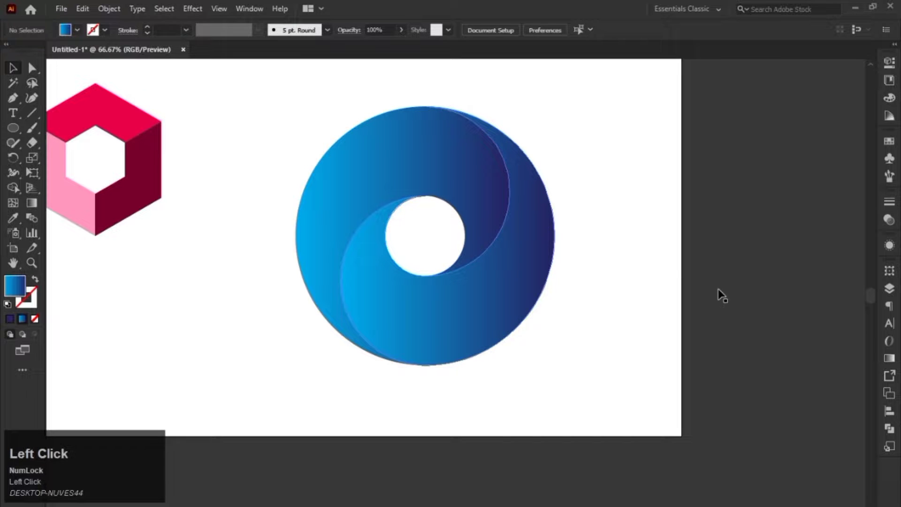
pyautogui.click(889, 358)
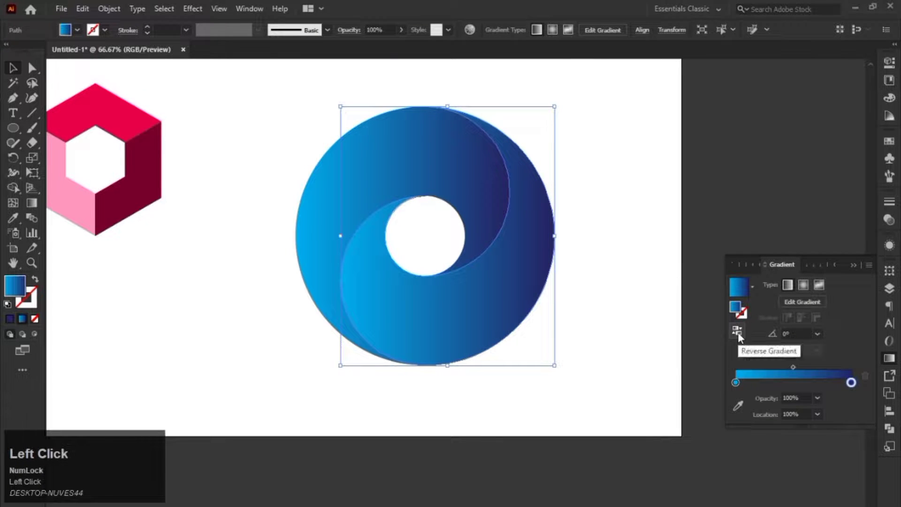
pyautogui.click(738, 331)
pyautogui.click(852, 266)
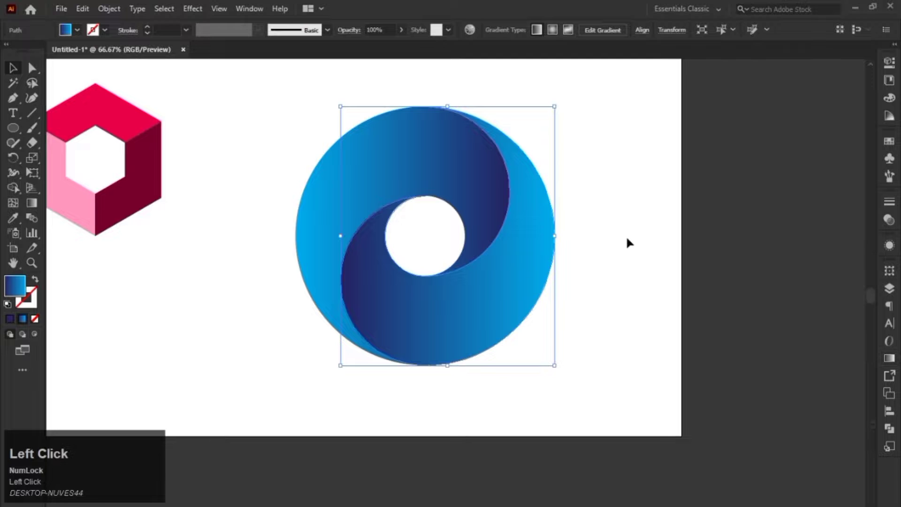
pyautogui.click(627, 235)
# Step: Shrink the blue circular logo to about half size and place it beside the hexagonal cube in the artboard's upper-left area
pyautogui.scroll(-2, 627, 236)
pyautogui.scroll(1, 625, 253)
pyautogui.moveTo(625, 202); pyautogui.dragTo(517, 338)
pyautogui.moveTo(499, 158); pyautogui.dragTo(450, 179)
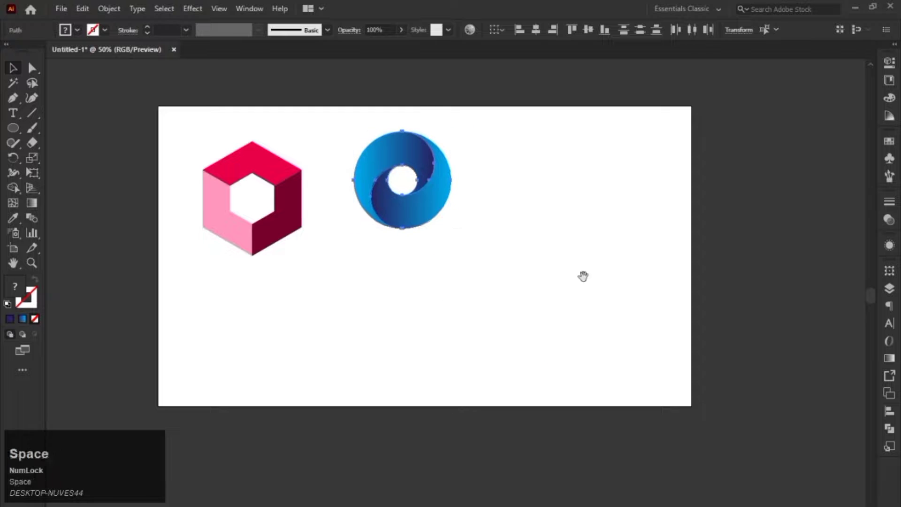
pyautogui.moveTo(584, 275); pyautogui.dragTo(649, 288)
pyautogui.click(632, 297)
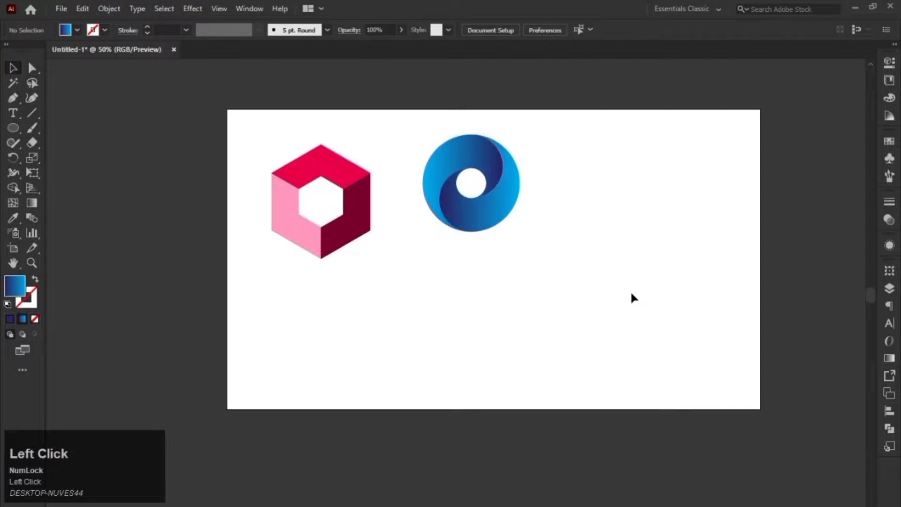
pyautogui.moveTo(555, 301); pyautogui.dragTo(526, 280)
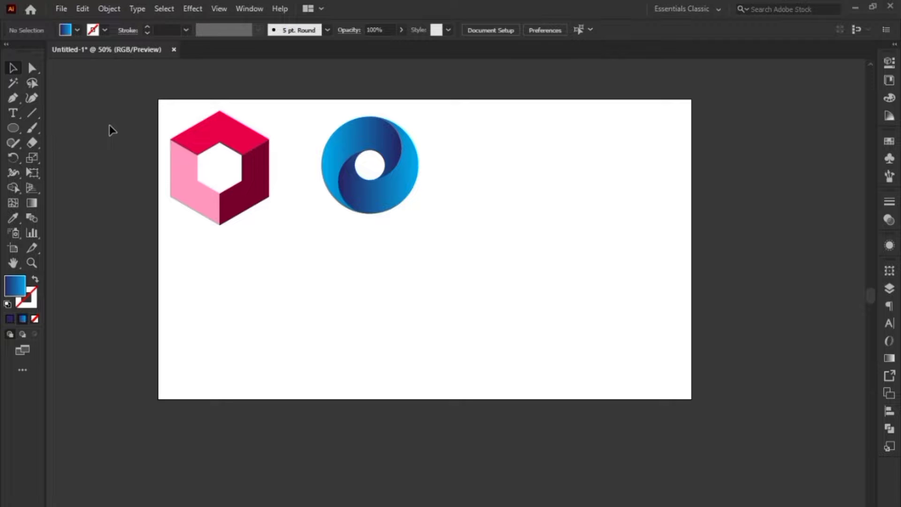
# Step: Draw a tall vertical line with a 4 pt black stroke in the empty area to the right of the blue circular logo
pyautogui.click(32, 115)
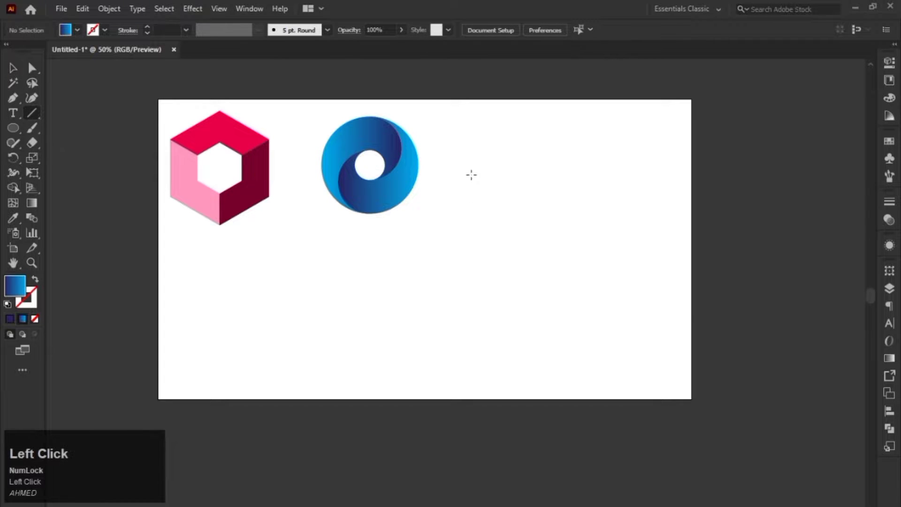
pyautogui.moveTo(471, 175); pyautogui.dragTo(470, 345)
pyautogui.press('v')
# Step: Copy the vertical line a short distance to the right and repeat the copy to make a row of ten evenly spaced lines
pyautogui.click(471, 230)
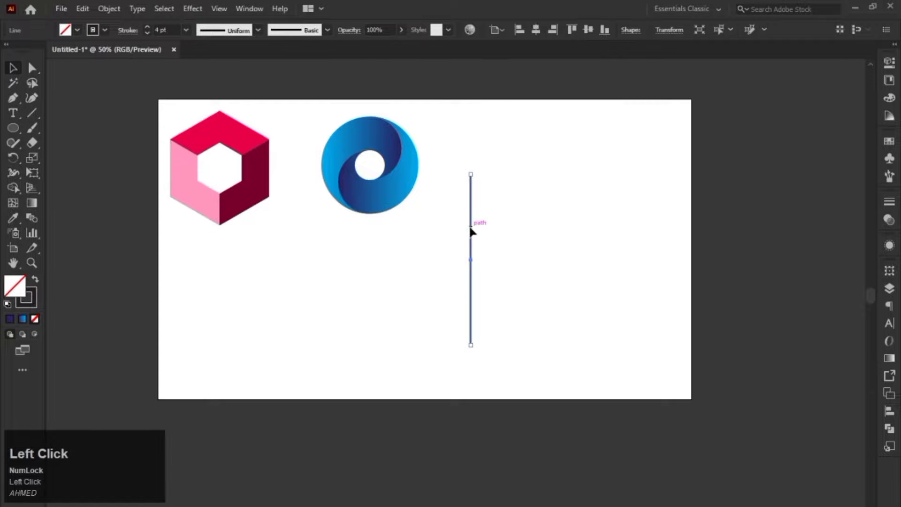
pyautogui.moveTo(472, 233); pyautogui.dragTo(493, 235)
pyautogui.hotkey('ctrl', 'd')
pyautogui.hotkey('ctrl', 'd')
pyautogui.hotkey('ctrl', 'd')
pyautogui.hotkey('ctrl', 'd')
pyautogui.hotkey('ctrl', 'd')
pyautogui.hotkey('ctrl', 'd')
pyautogui.hotkey('ctrl', 'd')
pyautogui.hotkey('ctrl', 'd')
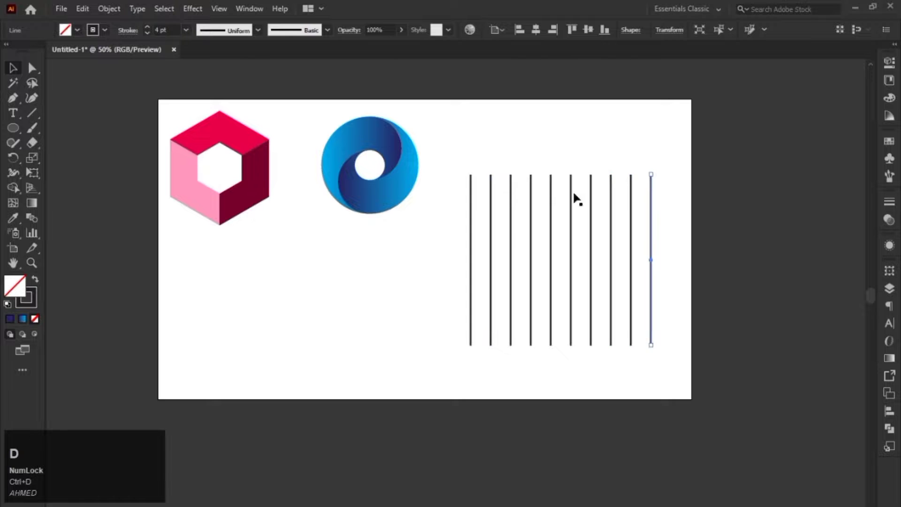
# Step: Duplicate all ten vertical lines in place and rotate the copy 90° to form a square grid
pyautogui.click(659, 159)
pyautogui.moveTo(666, 145); pyautogui.dragTo(451, 261)
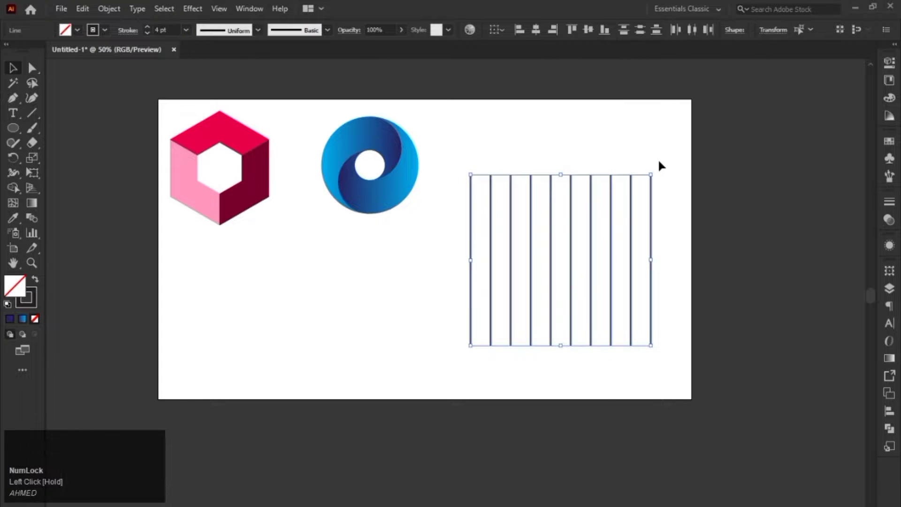
pyautogui.press('ctrl')
pyautogui.hotkey('ctrl', 'c')
pyautogui.hotkey('ctrl', 'f')
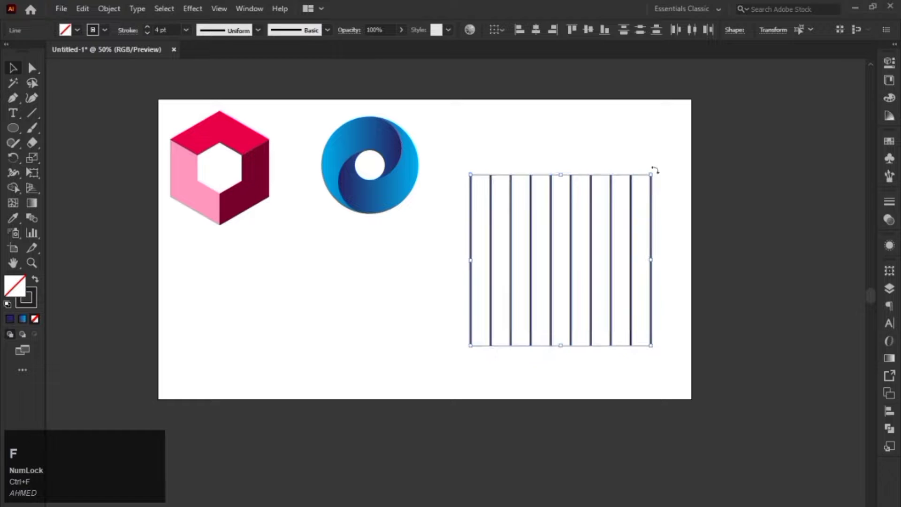
pyautogui.moveTo(655, 169); pyautogui.dragTo(492, 163)
# Step: Delete the outermost line on each of the grid's four sides, leaving eight vertical and eight horizontal lines
pyautogui.click(580, 109)
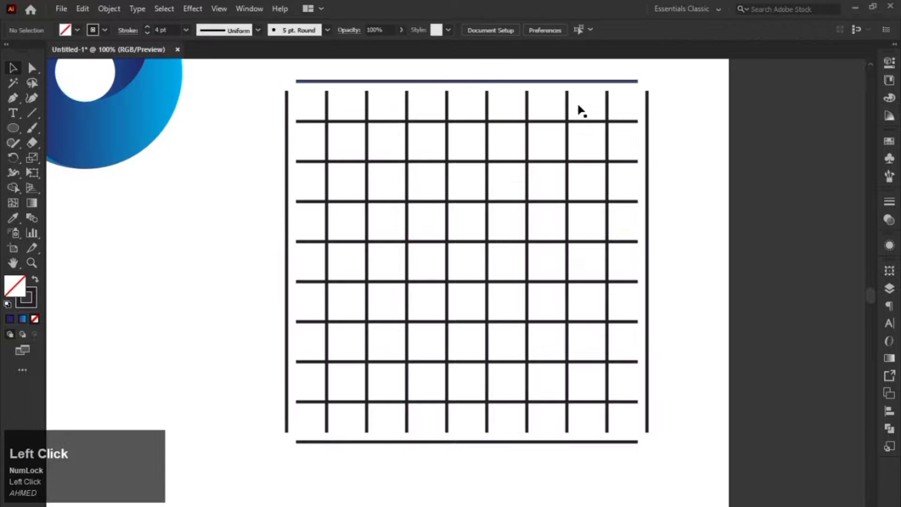
pyautogui.press('Delete')
pyautogui.click(647, 120)
pyautogui.press('Delete')
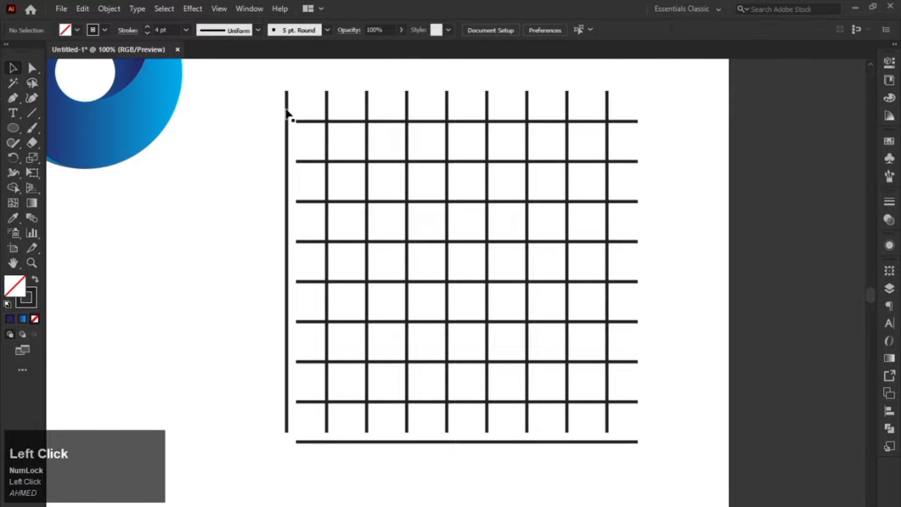
pyautogui.click(288, 113)
pyautogui.press('Delete')
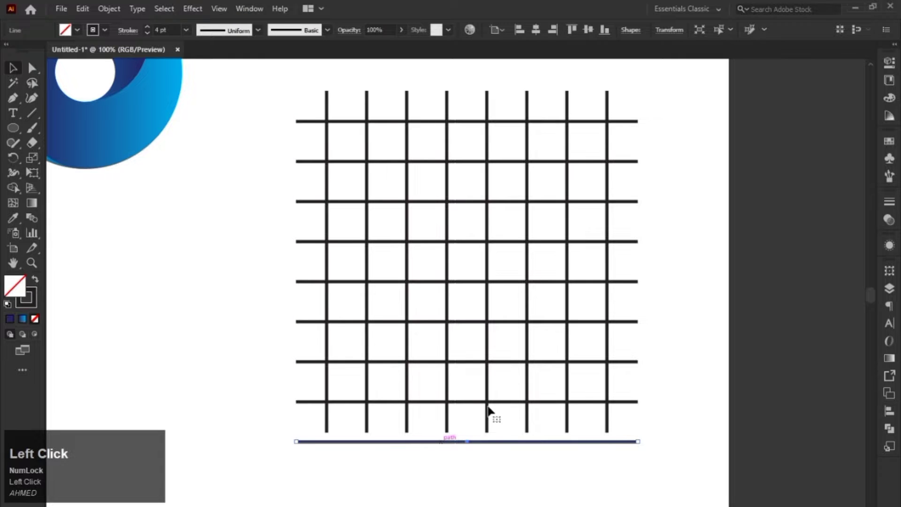
pyautogui.press('Delete')
# Step: Select all the grid lines for the Shape Builder tool and swap their fill and stroke colours
pyautogui.moveTo(681, 104); pyautogui.dragTo(269, 462)
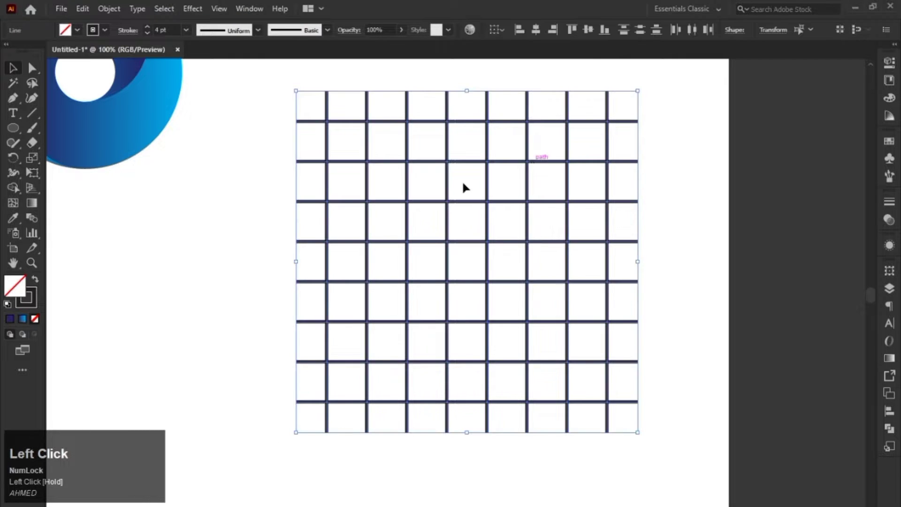
pyautogui.moveTo(283, 93); pyautogui.dragTo(644, 395)
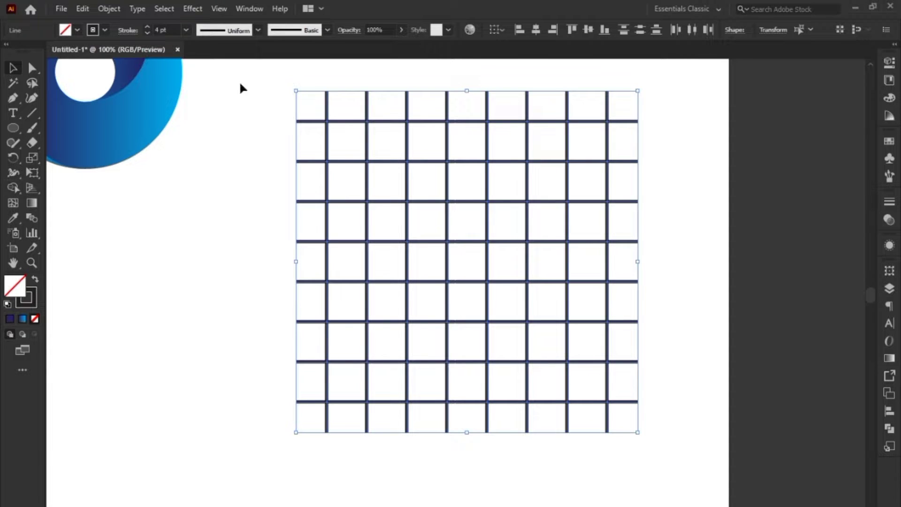
pyautogui.moveTo(249, 73); pyautogui.dragTo(683, 479)
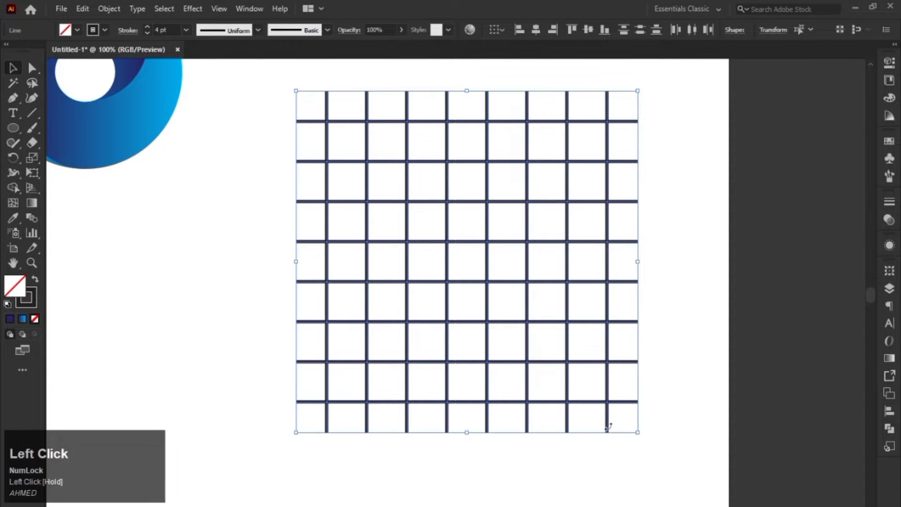
pyautogui.click(15, 188)
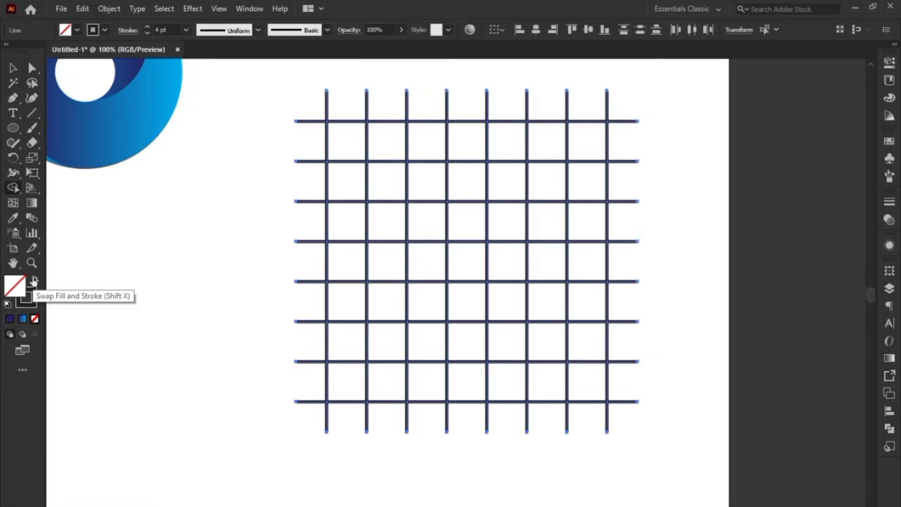
pyautogui.click(33, 281)
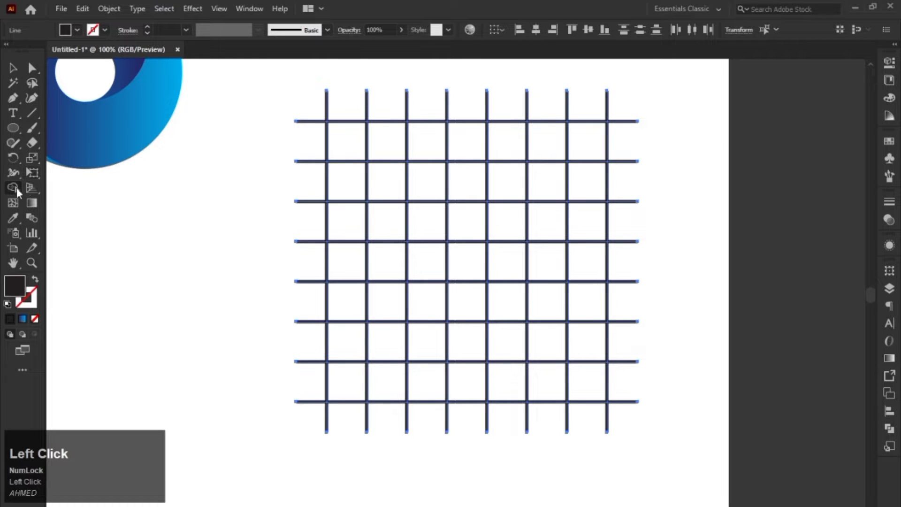
pyautogui.click(16, 188)
# Step: Set the fill to bright blue 11ADEA and fill the grid cell in the second row, second column with Shape Builder
pyautogui.doubleClick(16, 285)
pyautogui.click(418, 219)
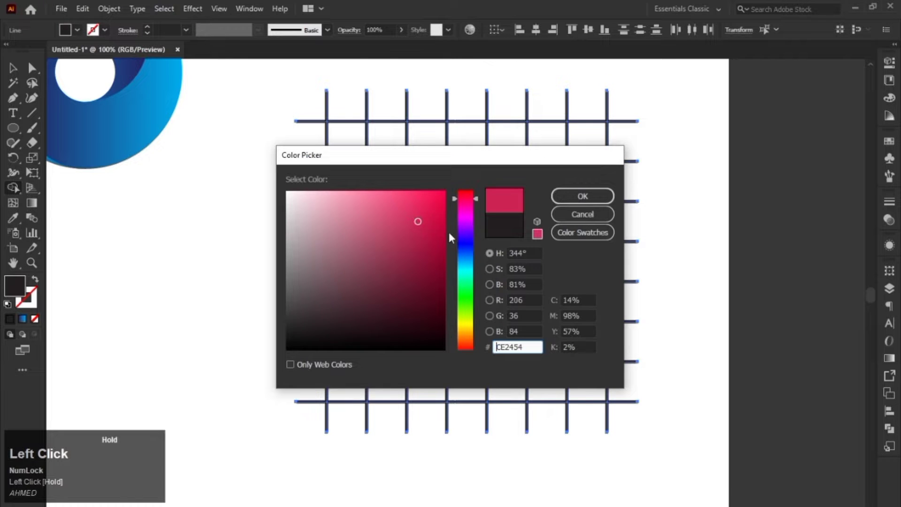
pyautogui.moveTo(467, 207); pyautogui.dragTo(451, 257)
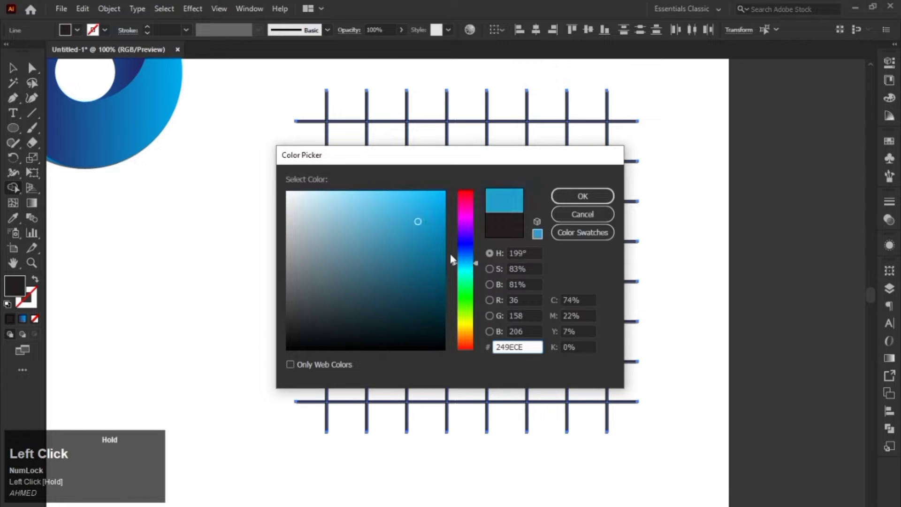
pyautogui.moveTo(428, 209); pyautogui.dragTo(435, 203)
pyautogui.click(573, 196)
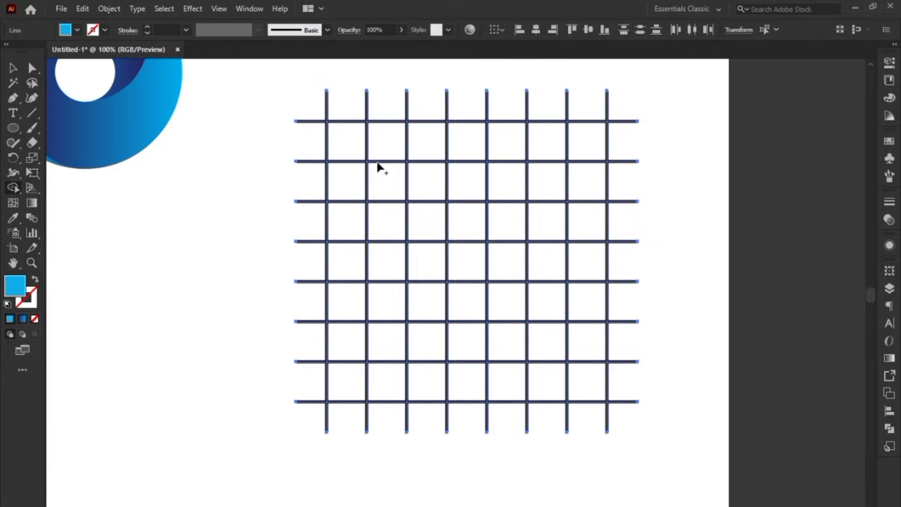
pyautogui.click(383, 183)
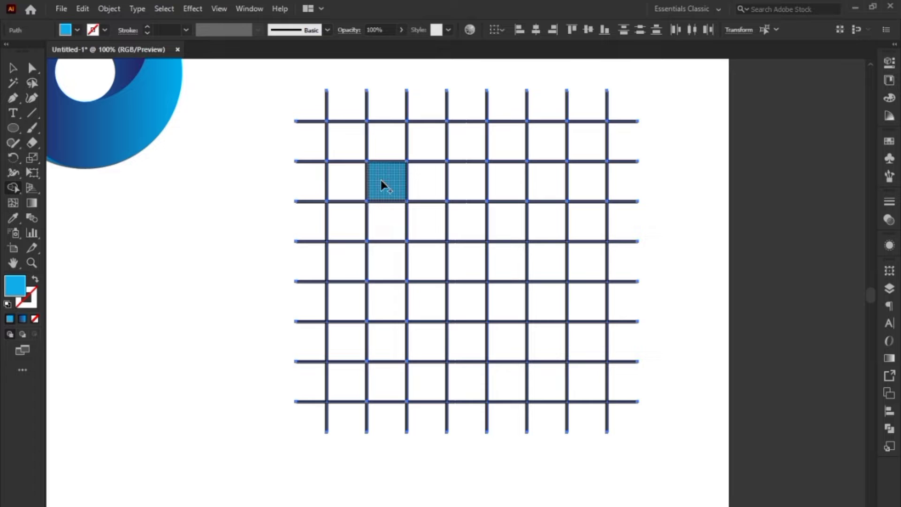
# Step: Set the fill to green 13E831 and merge a stepped diagonal of five cells, from row two, column four to row four, column two
pyautogui.doubleClick(15, 286)
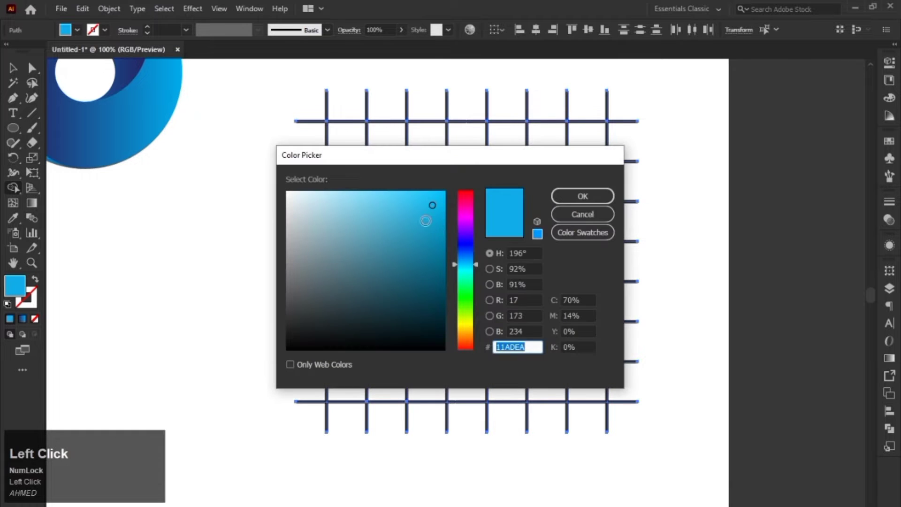
pyautogui.click(466, 298)
pyautogui.click(583, 196)
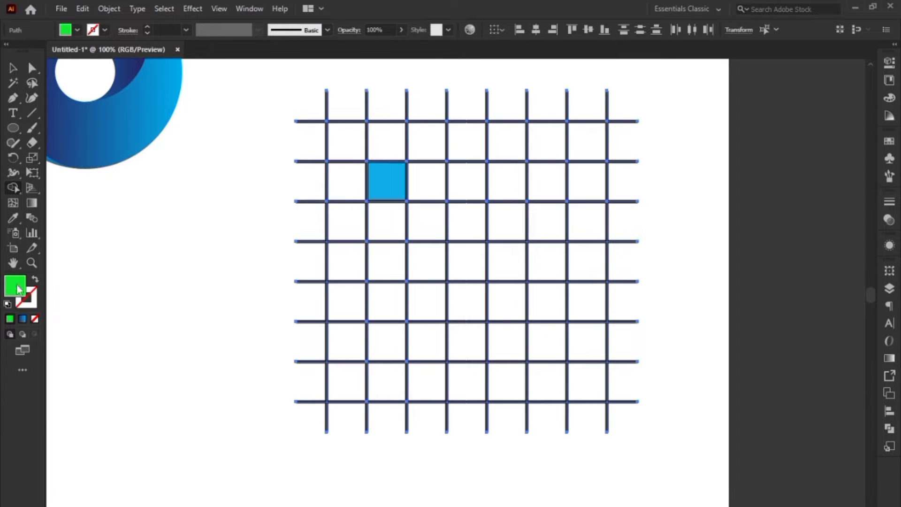
pyautogui.moveTo(464, 176)
pyautogui.mouseDown()
pyautogui.moveTo(467, 225)
pyautogui.moveTo(410, 226)
pyautogui.moveTo(409, 265)
pyautogui.moveTo(381, 262)
pyautogui.mouseUp()
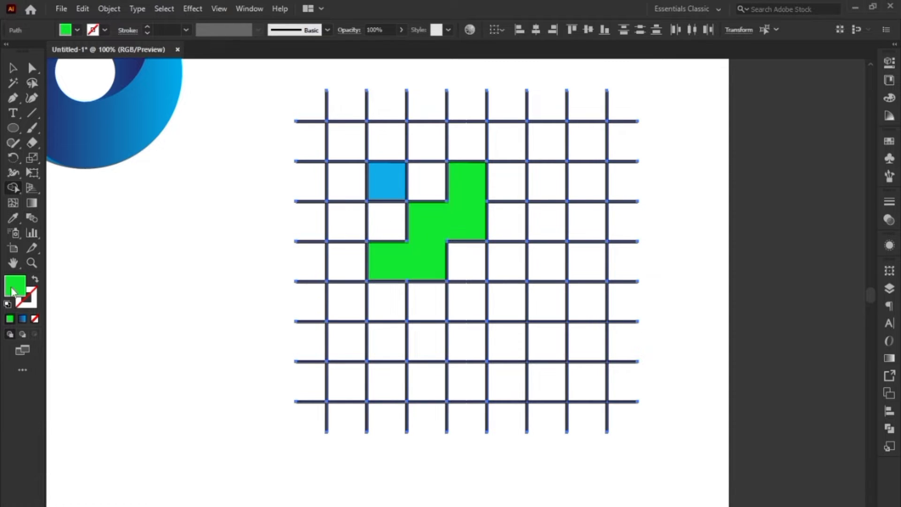
pyautogui.click(462, 176)
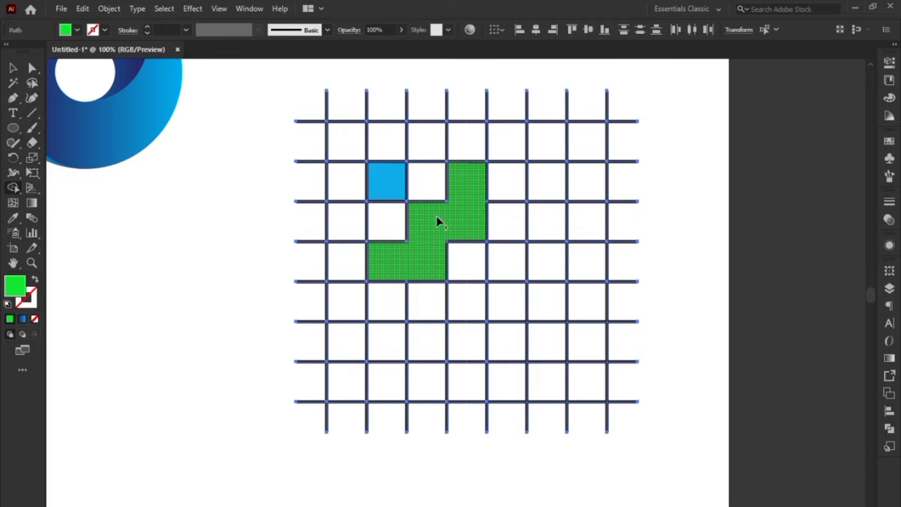
pyautogui.click(474, 272)
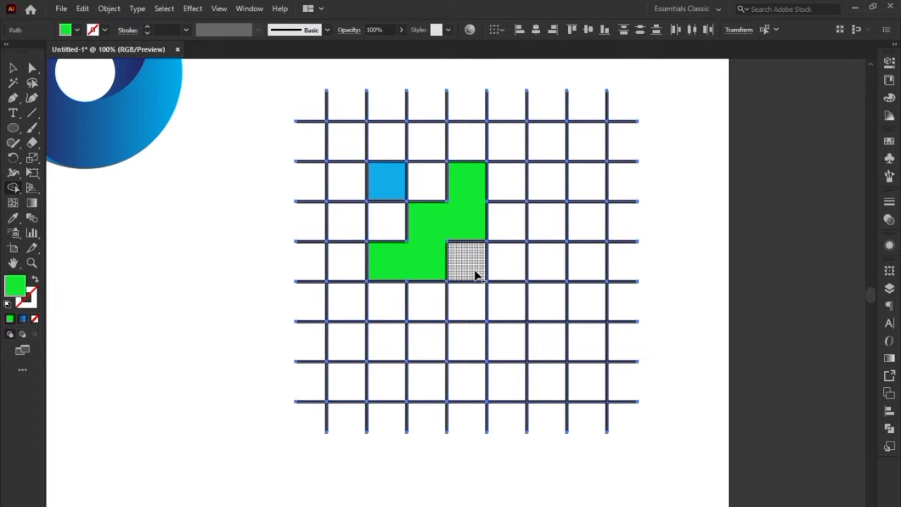
pyautogui.click(491, 291)
pyautogui.click(457, 258)
# Step: Undo the blue cell and the green stepped shape to restore the empty grid
pyautogui.hotkey('ctrl', 'z')
pyautogui.hotkey('ctrl', 'z')
pyautogui.hotkey('ctrl', 'z')
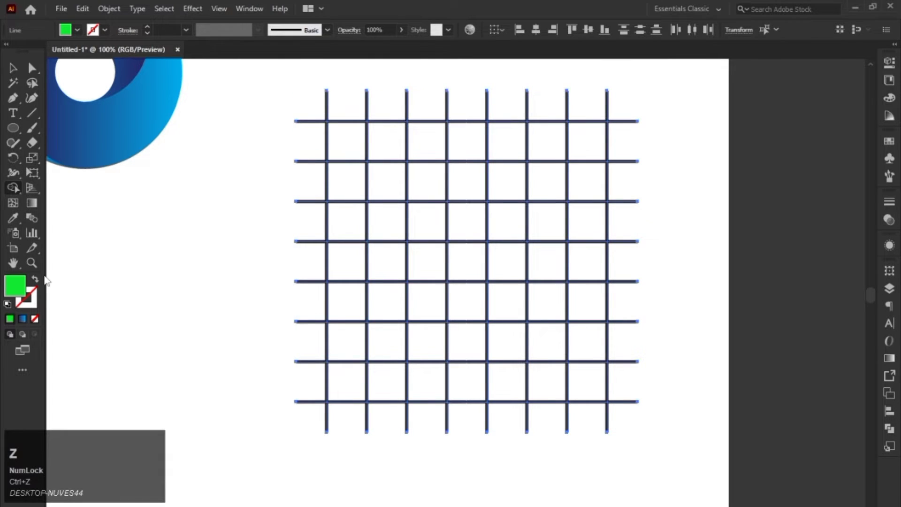
# Step: Set the fill to dark red AD0000 and merge cells into a hook: column two rows 2–6, across row two, down column four to row four
pyautogui.doubleClick(21, 285)
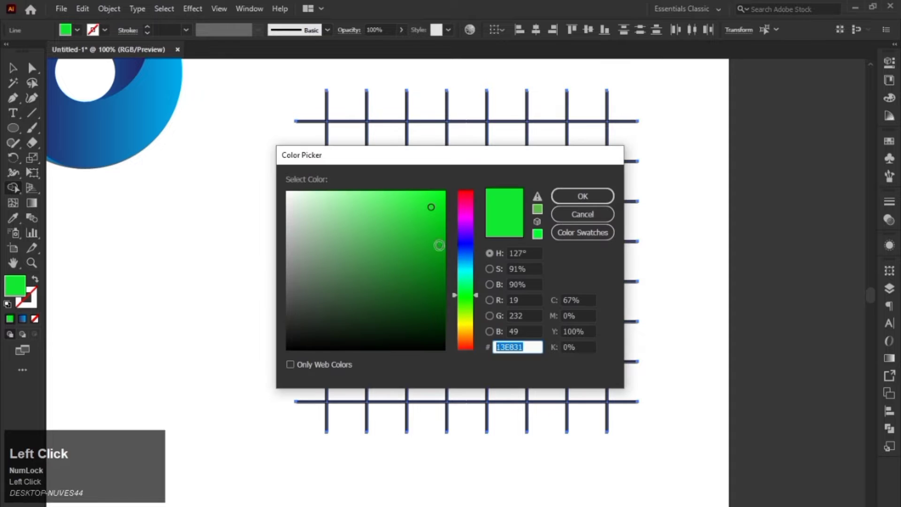
pyautogui.moveTo(467, 295); pyautogui.dragTo(467, 324)
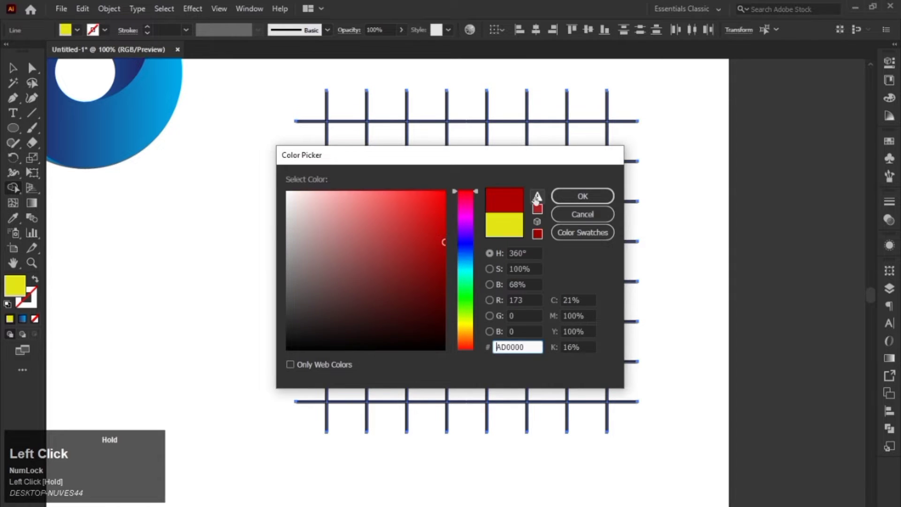
pyautogui.click(583, 196)
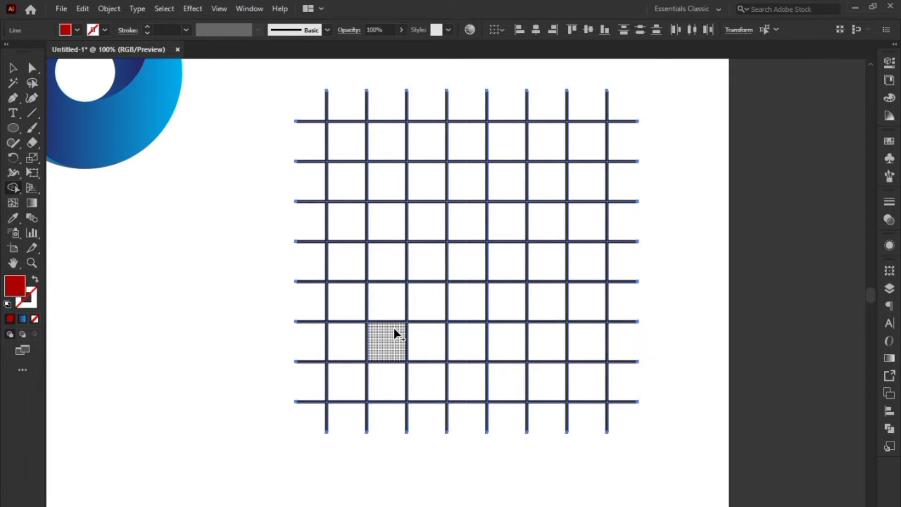
pyautogui.moveTo(395, 329)
pyautogui.mouseDown()
pyautogui.moveTo(394, 187)
pyautogui.moveTo(452, 183)
pyautogui.moveTo(468, 262)
pyautogui.mouseUp()
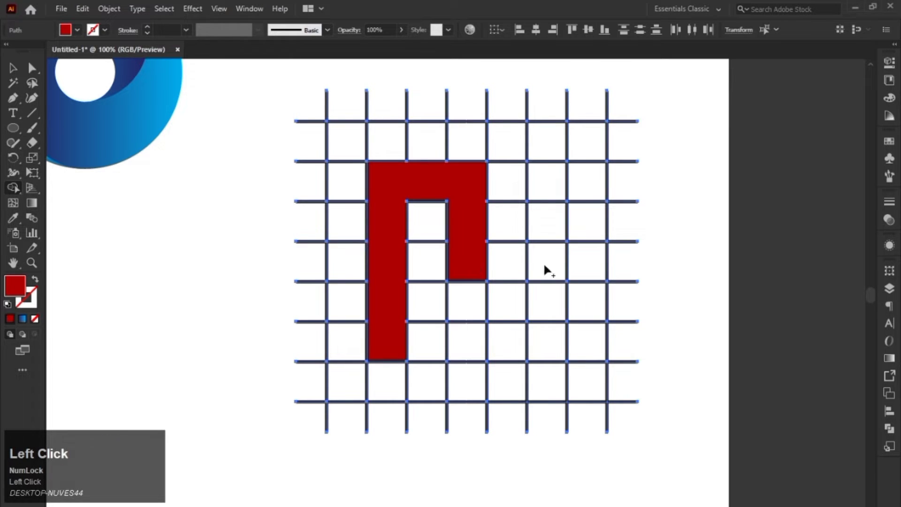
# Step: Set the fill to lime green B0E800 and merge cells into a U-shape that interlocks with the red hook
pyautogui.press('z')
pyautogui.click(21, 282)
pyautogui.click(465, 325)
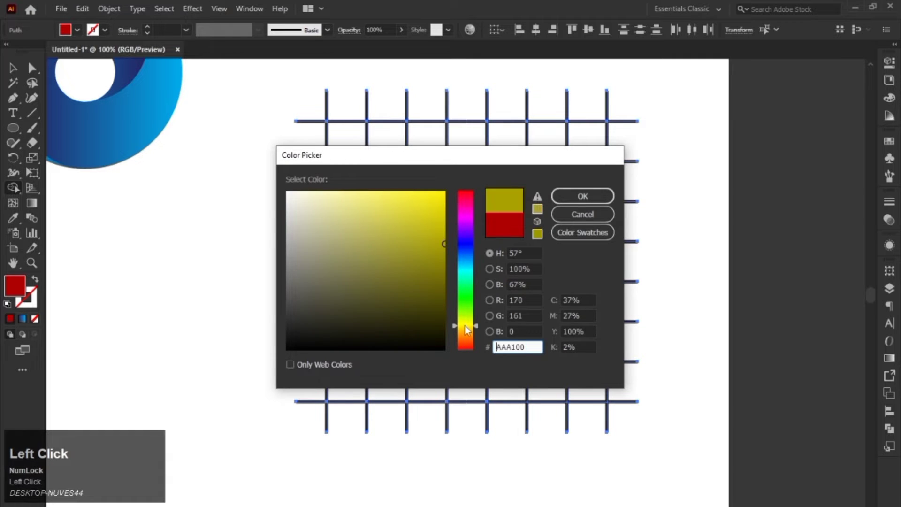
pyautogui.moveTo(435, 223)
pyautogui.mouseDown()
pyautogui.moveTo(488, 298)
pyautogui.moveTo(502, 297)
pyautogui.moveTo(498, 192)
pyautogui.mouseUp()
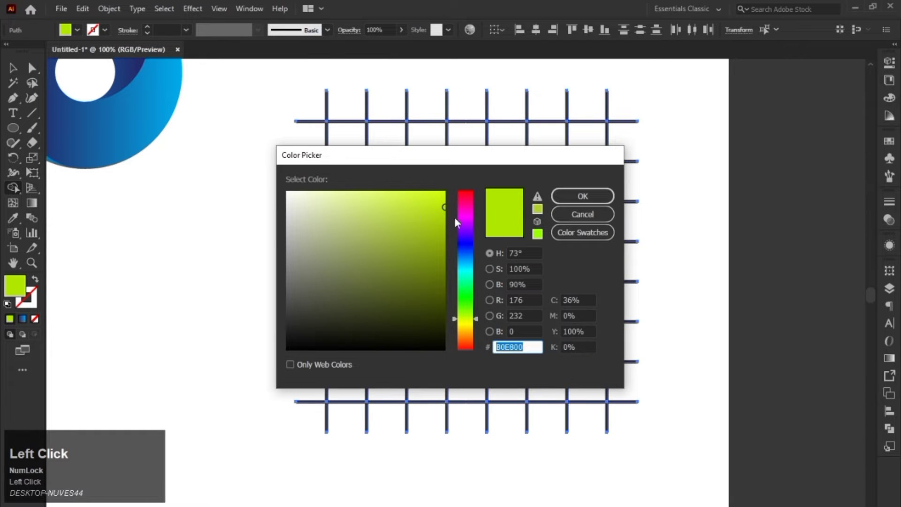
# Step: Set the fill to bright blue and merge the cells below and right of the lime shape into an L-shape
pyautogui.click(466, 263)
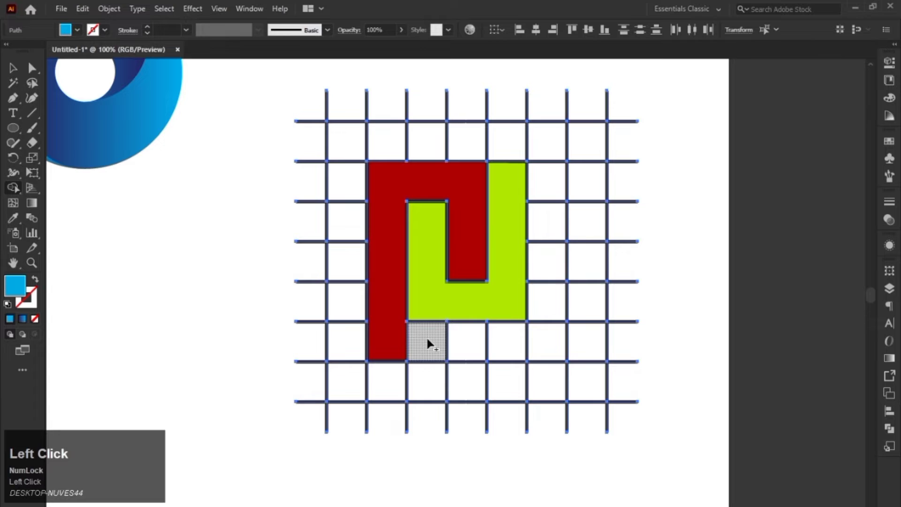
pyautogui.moveTo(426, 336)
pyautogui.mouseDown()
pyautogui.moveTo(537, 337)
pyautogui.moveTo(534, 199)
pyautogui.mouseUp()
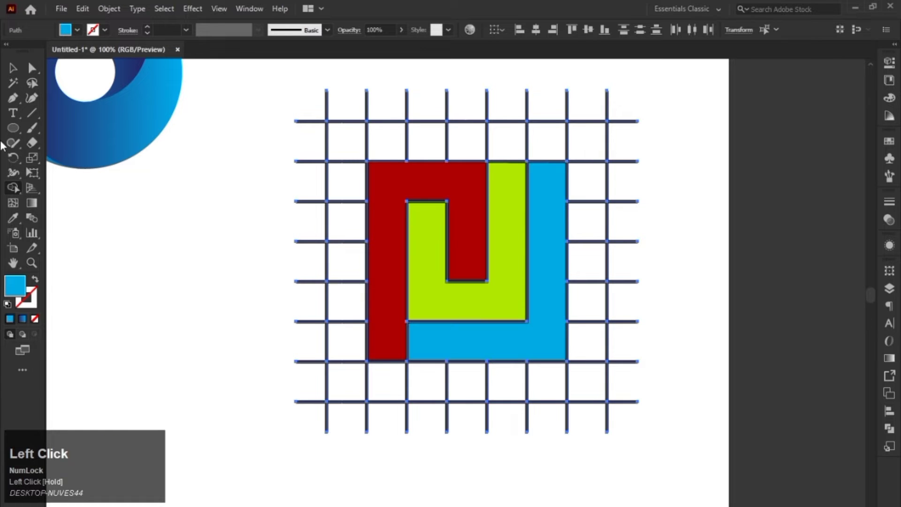
pyautogui.click(13, 69)
pyautogui.click(355, 250)
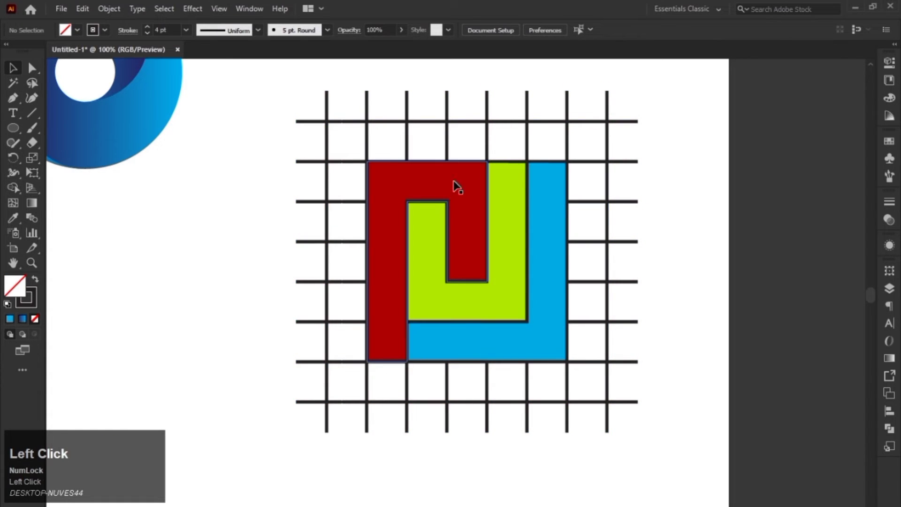
# Step: Cut the red, lime and blue shapes together out of the grid and delete all the remaining grid lines
pyautogui.click(549, 312)
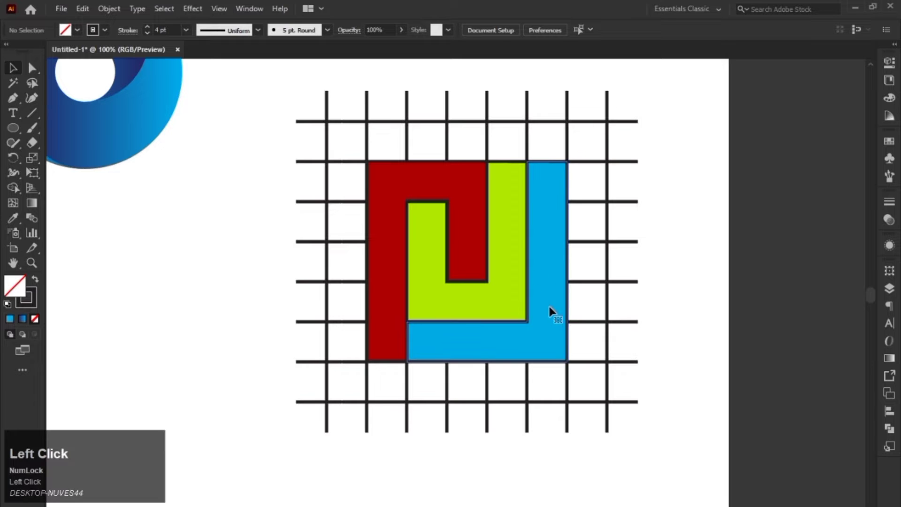
pyautogui.keyDown('shift'); pyautogui.click(508, 222); pyautogui.keyUp('shift')
pyautogui.keyDown('shift'); pyautogui.click(462, 200); pyautogui.keyUp('shift')
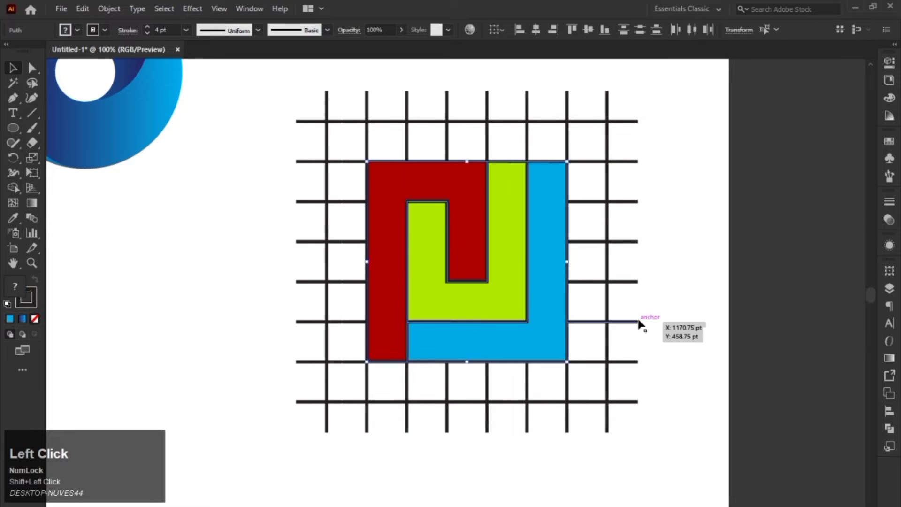
pyautogui.press('ctrl')
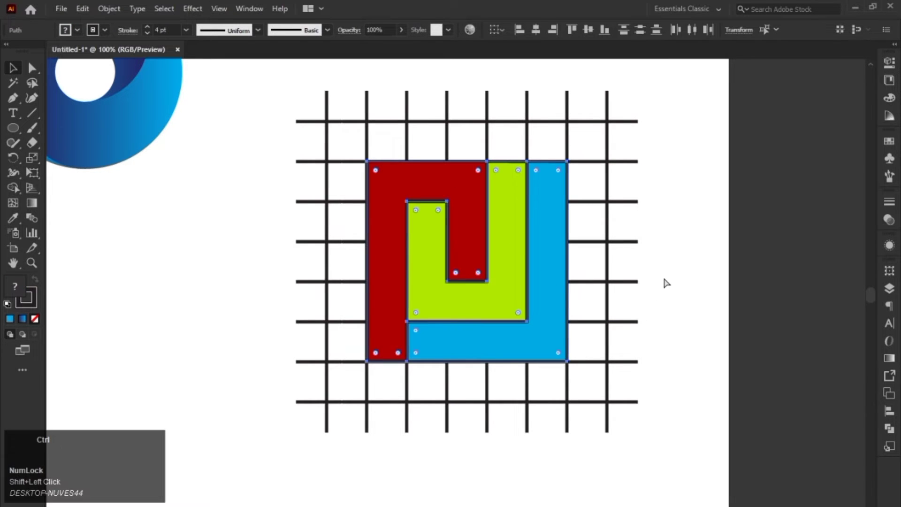
pyautogui.hotkey('ctrl', 'x')
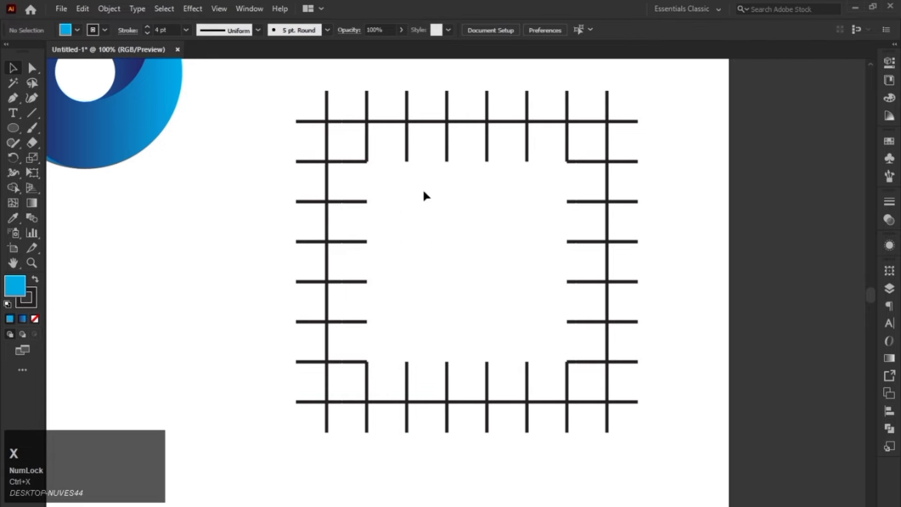
pyautogui.moveTo(423, 195); pyautogui.dragTo(300, 490)
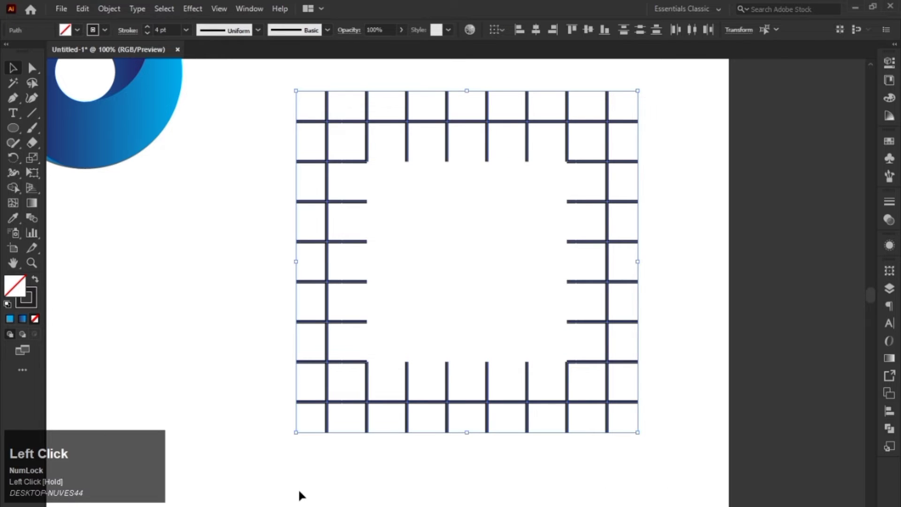
pyautogui.press('Delete')
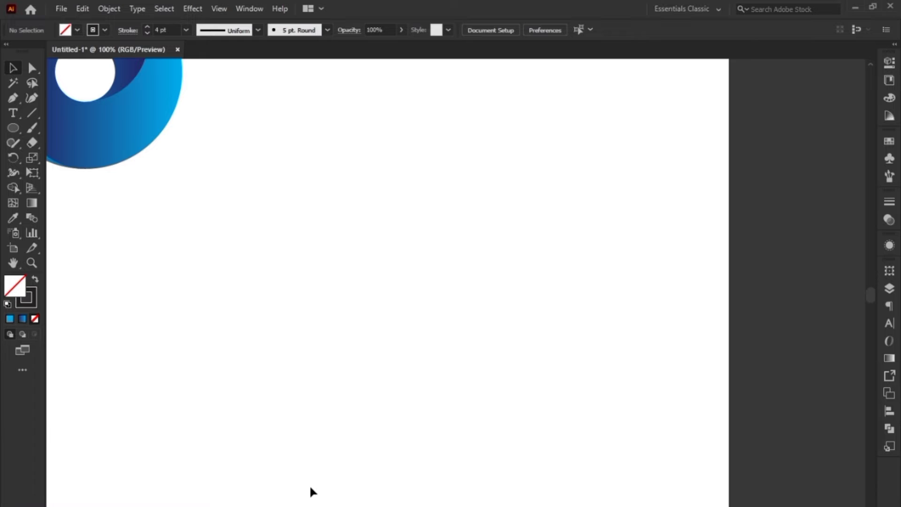
# Step: Paste the cut red, lime and blue shapes back in place in front and remove the stroke from all three
pyautogui.hotkey('ctrl', 'f')
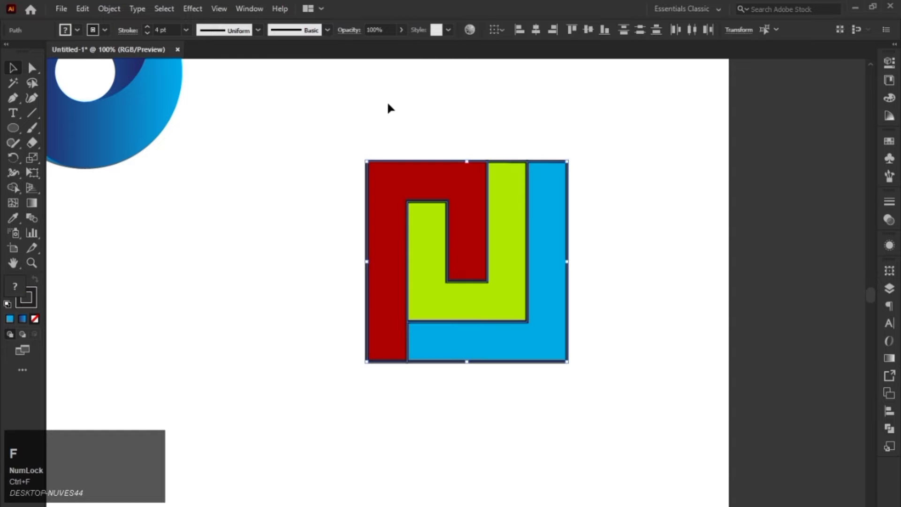
pyautogui.moveTo(322, 129); pyautogui.dragTo(629, 405)
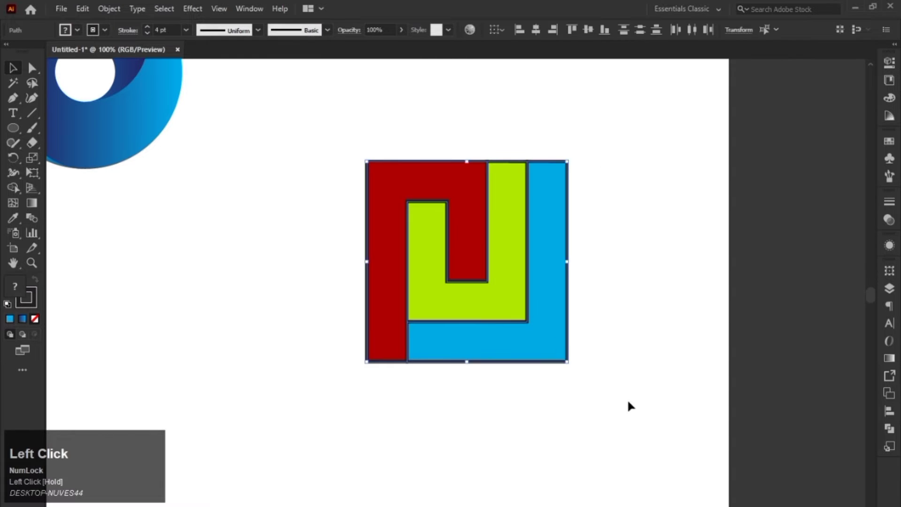
pyautogui.click(35, 319)
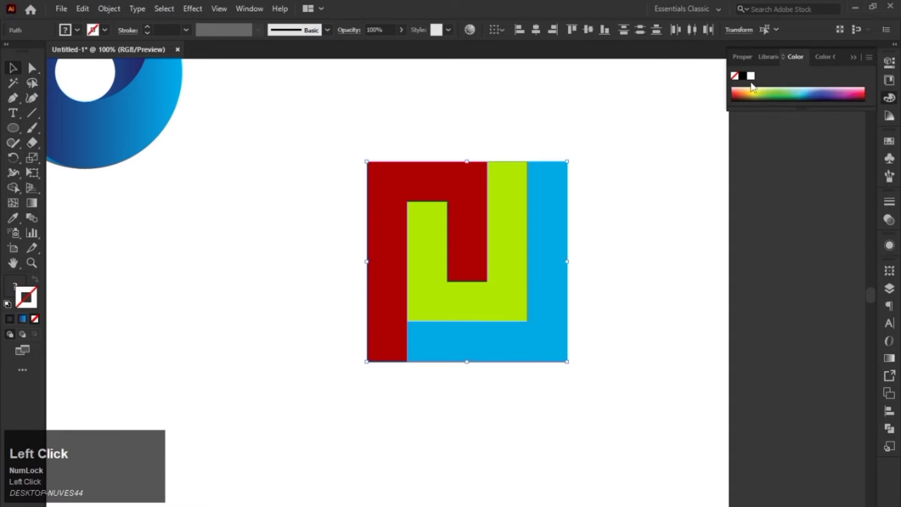
# Step: Recolour the interlocking pieces with swatches: crimson red for the hook, sky blue for the U-shape and light orange for the L-shape
pyautogui.click(860, 58)
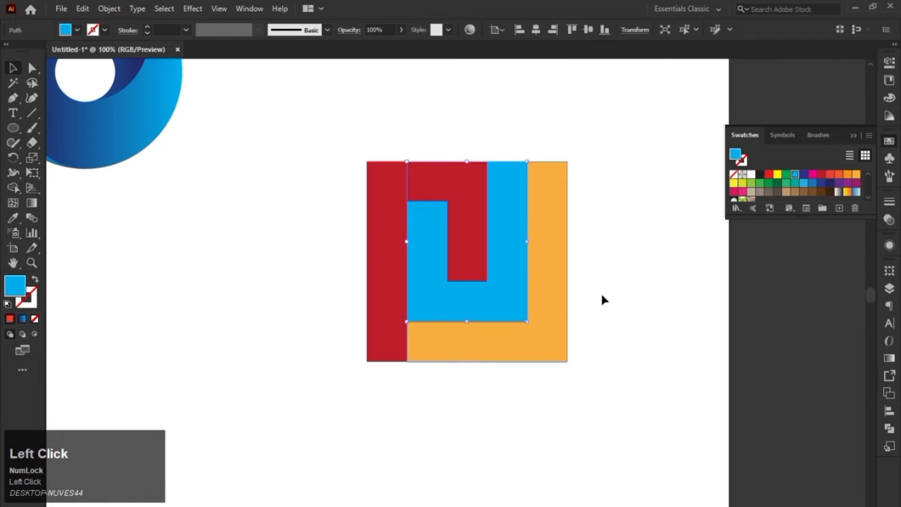
pyautogui.click(602, 296)
pyautogui.click(852, 133)
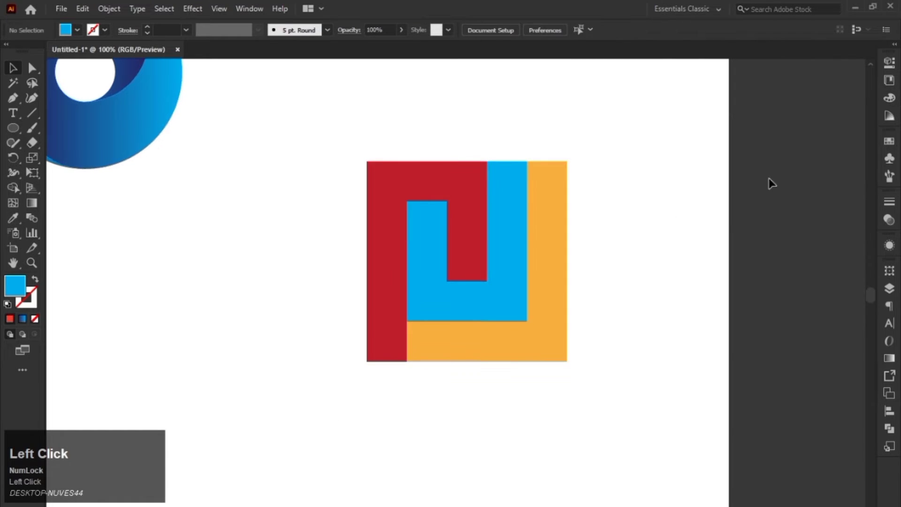
# Step: Review the interlocking square beside the hexagonal cube and swirl circle logos on the whole artboard
pyautogui.scroll(-2, 641, 234)
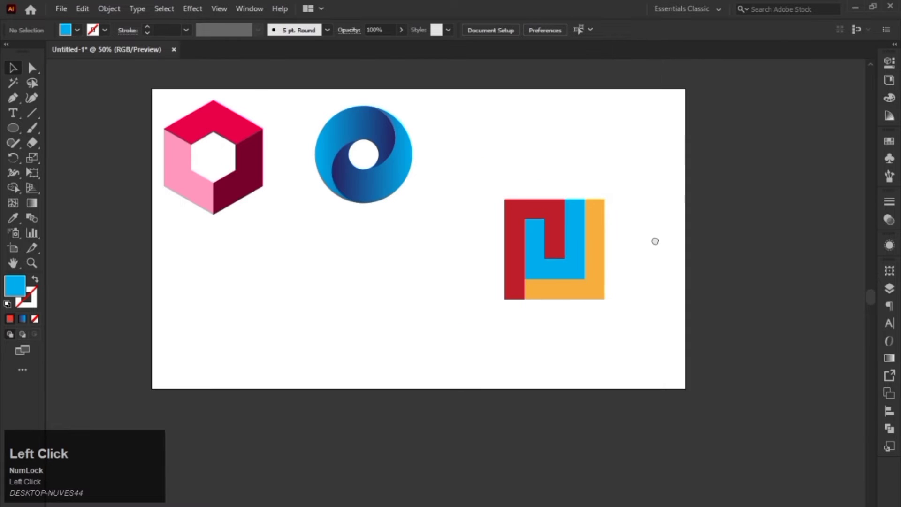
pyautogui.moveTo(651, 234); pyautogui.dragTo(696, 244)
pyautogui.scroll(1, 688, 218)
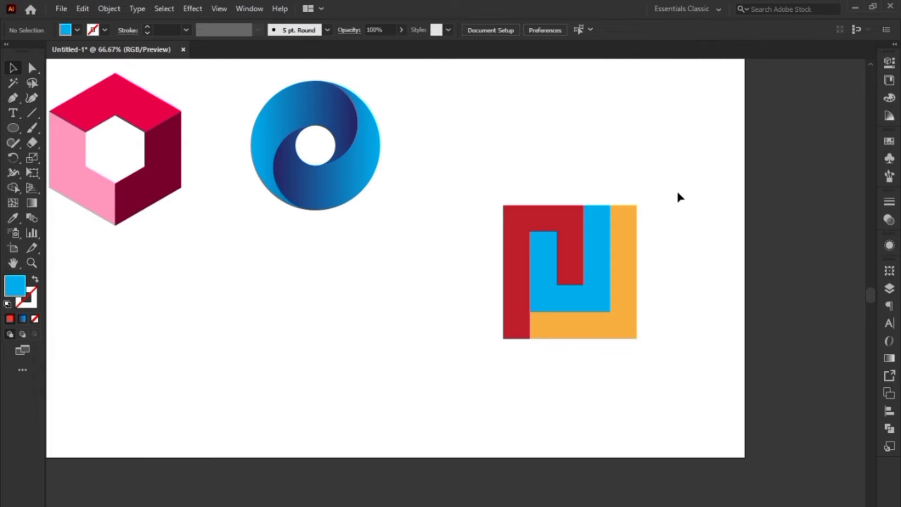
pyautogui.moveTo(678, 193); pyautogui.dragTo(472, 359)
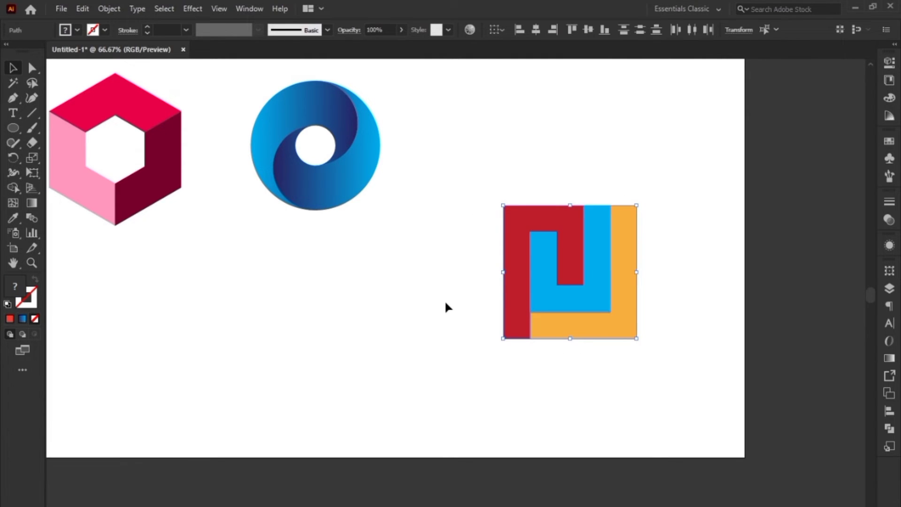
pyautogui.moveTo(408, 278); pyautogui.dragTo(460, 286)
pyautogui.scroll(-1, 483, 304)
pyautogui.scroll(-1, 467, 300)
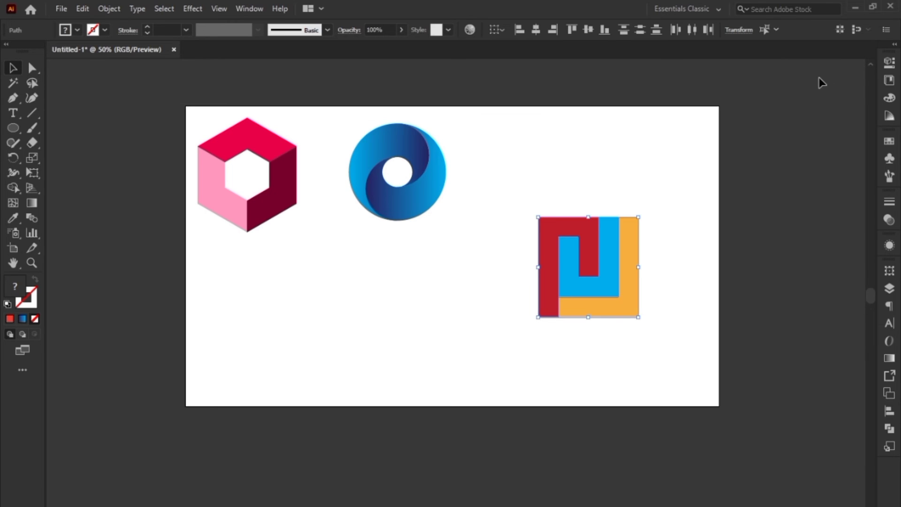
pyautogui.click(712, 231)
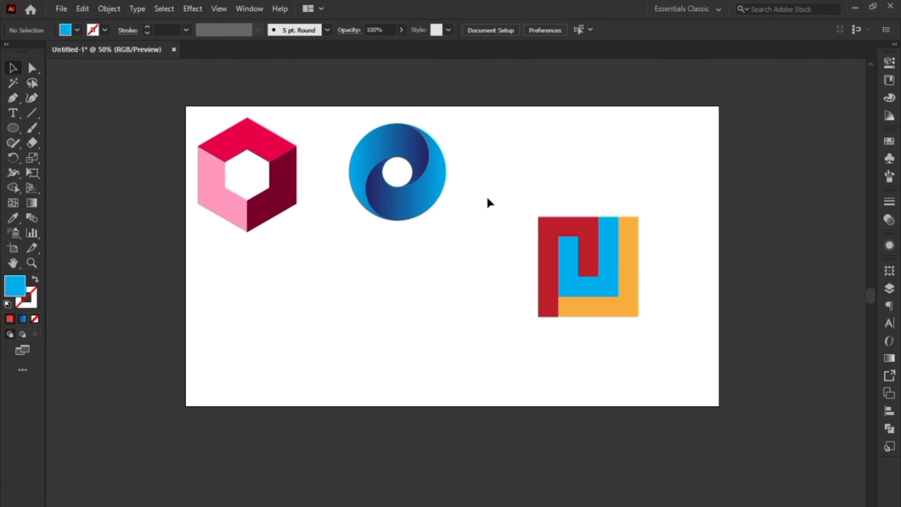